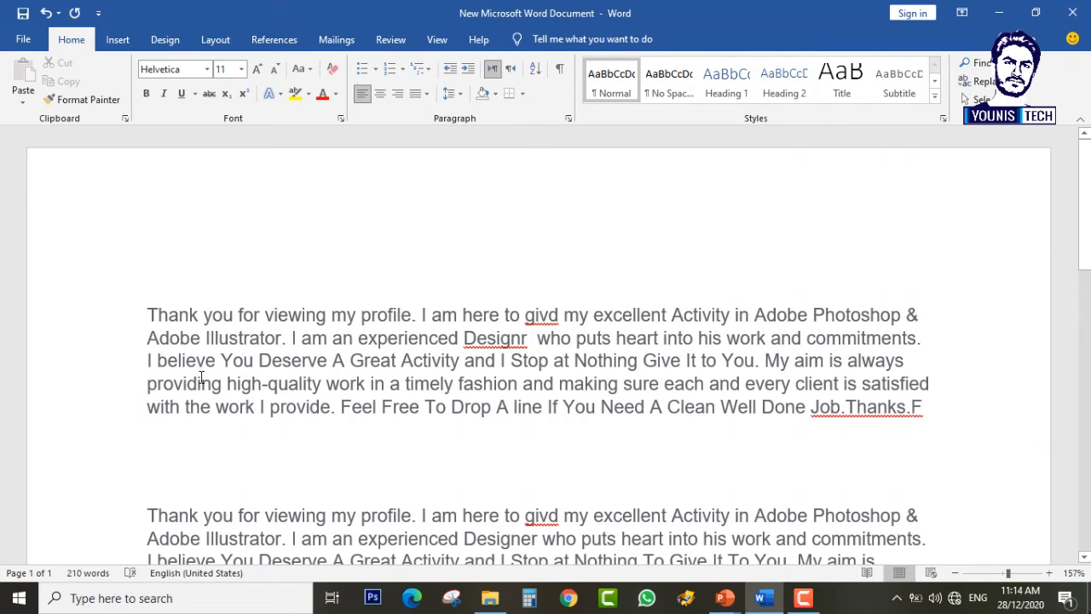
# Step: Run Spelling & Grammar from the Review tab so Designr is flagged with Designer suggested
pyautogui.scroll(-6, 336, 390)
pyautogui.scroll(10, 470, 424)
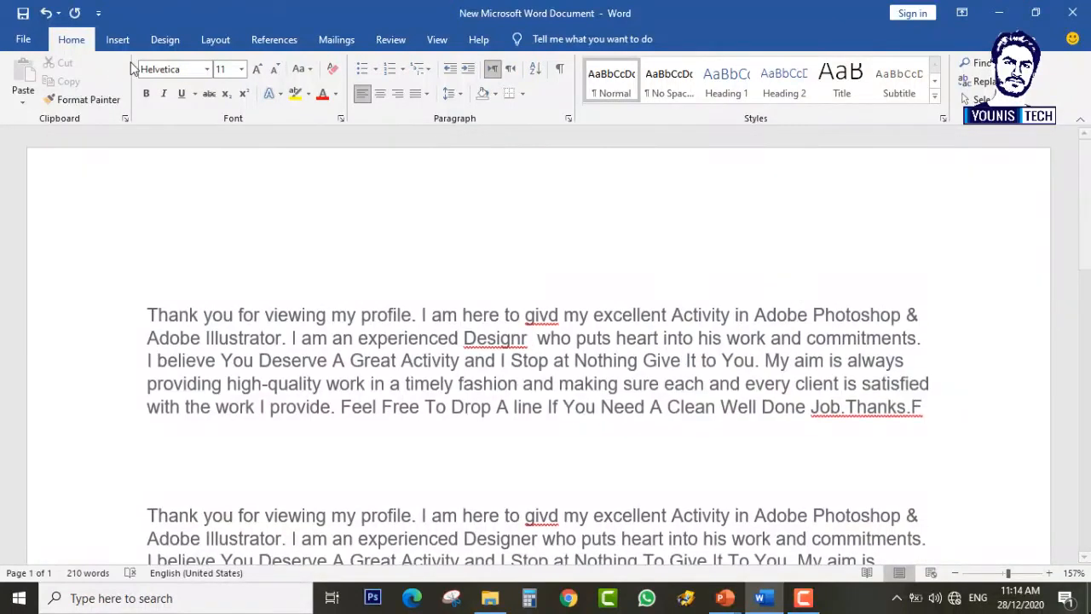
pyautogui.click(393, 41)
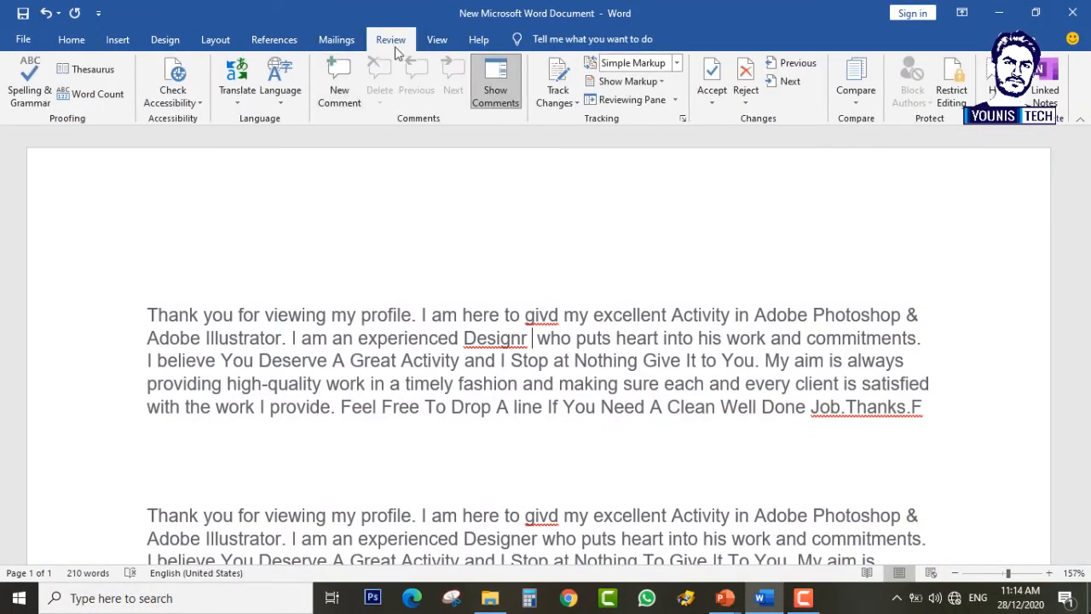
pyautogui.click(30, 94)
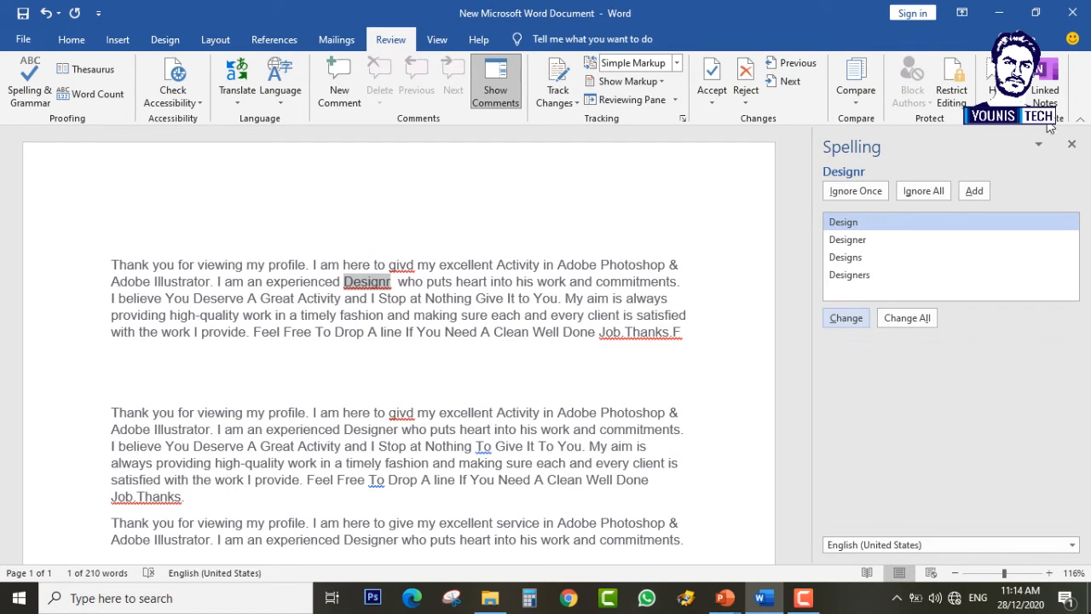
# Step: Restart the spelling check from the document start so givd is flagged first, suggesting give
pyautogui.click(1072, 143)
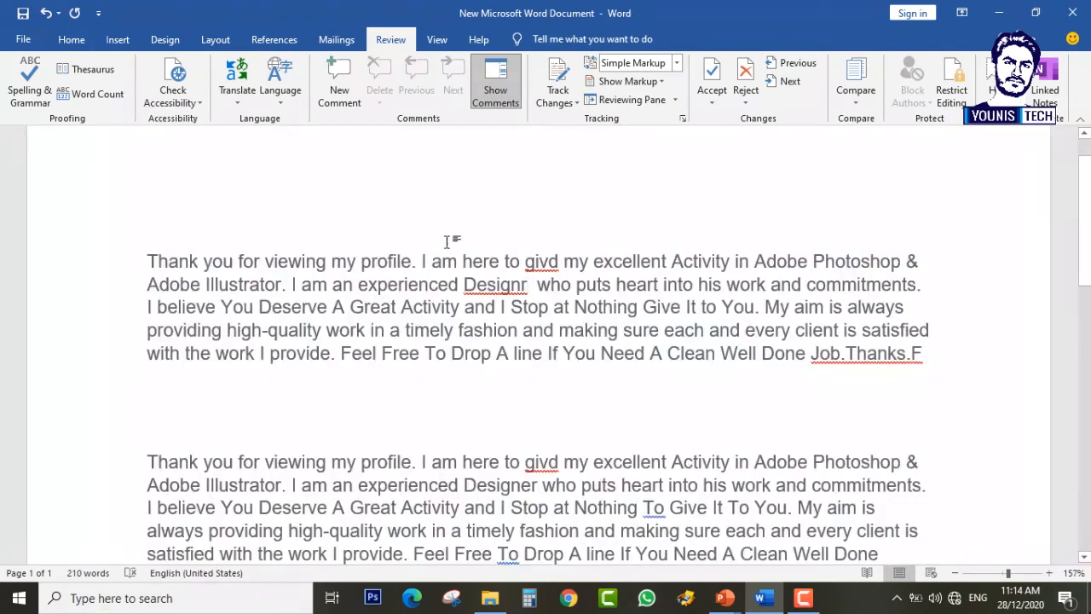
pyautogui.click(150, 254)
pyautogui.scroll(-2, 443, 439)
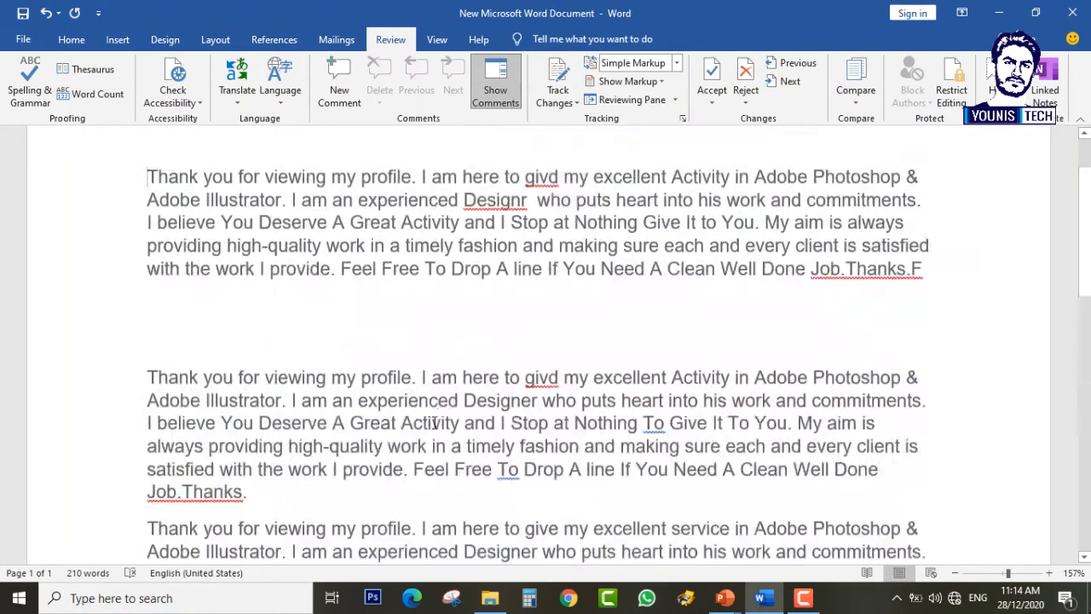
pyautogui.scroll(3, 129, 316)
pyautogui.click(51, 98)
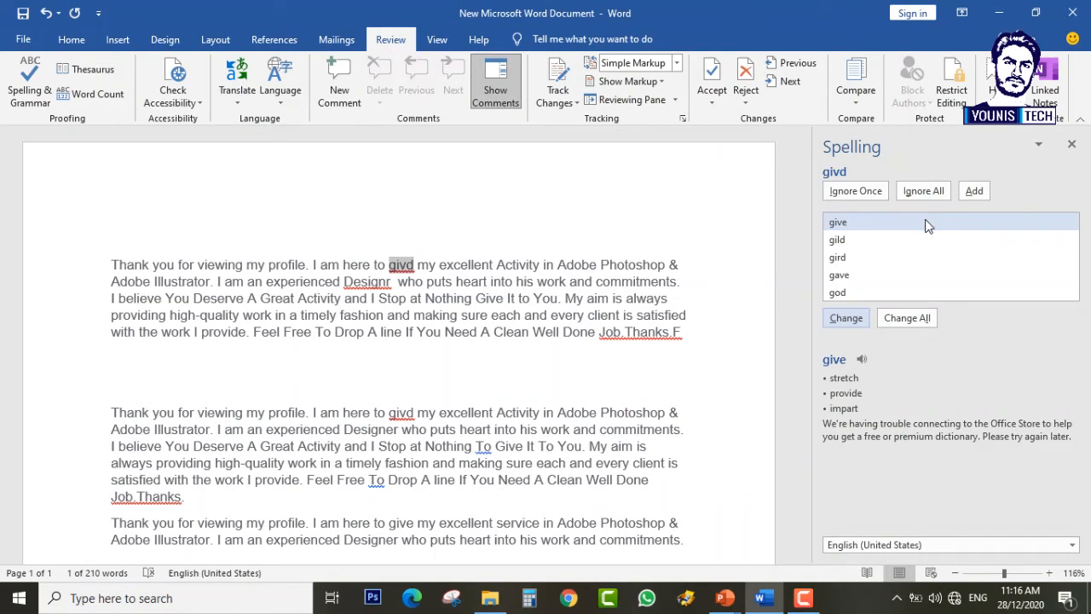
# Step: Replace givd with give and Designr with Designer using the Spelling pane suggestions
pyautogui.click(844, 227)
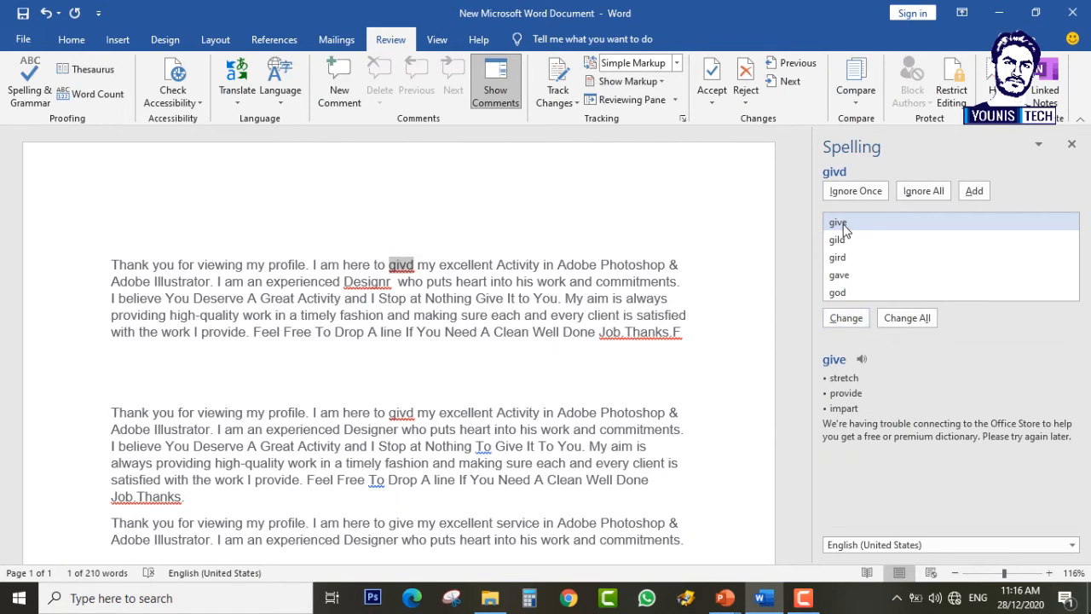
pyautogui.click(847, 318)
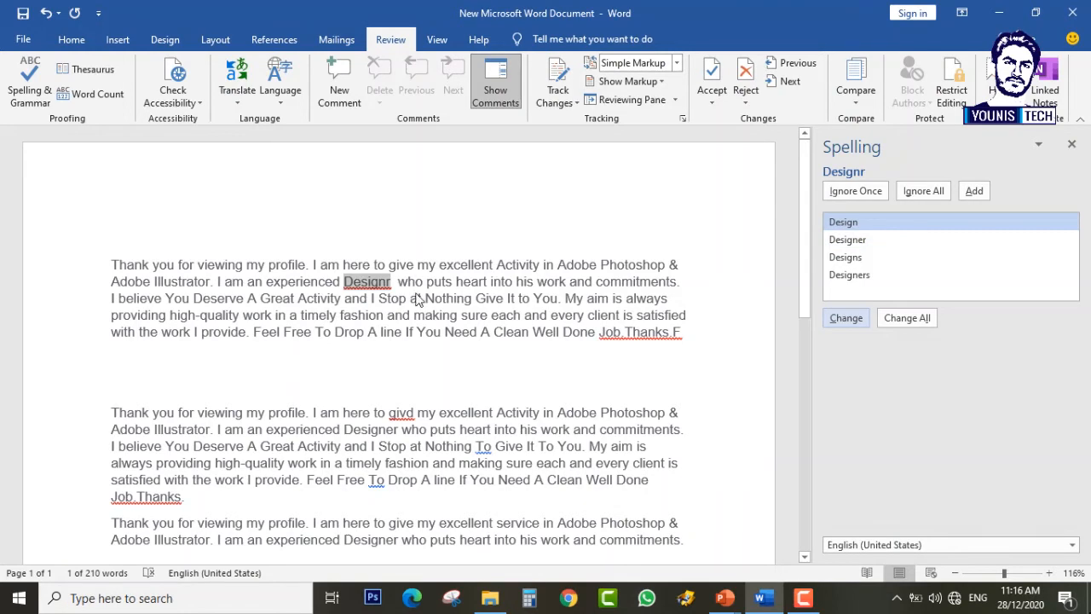
pyautogui.click(846, 239)
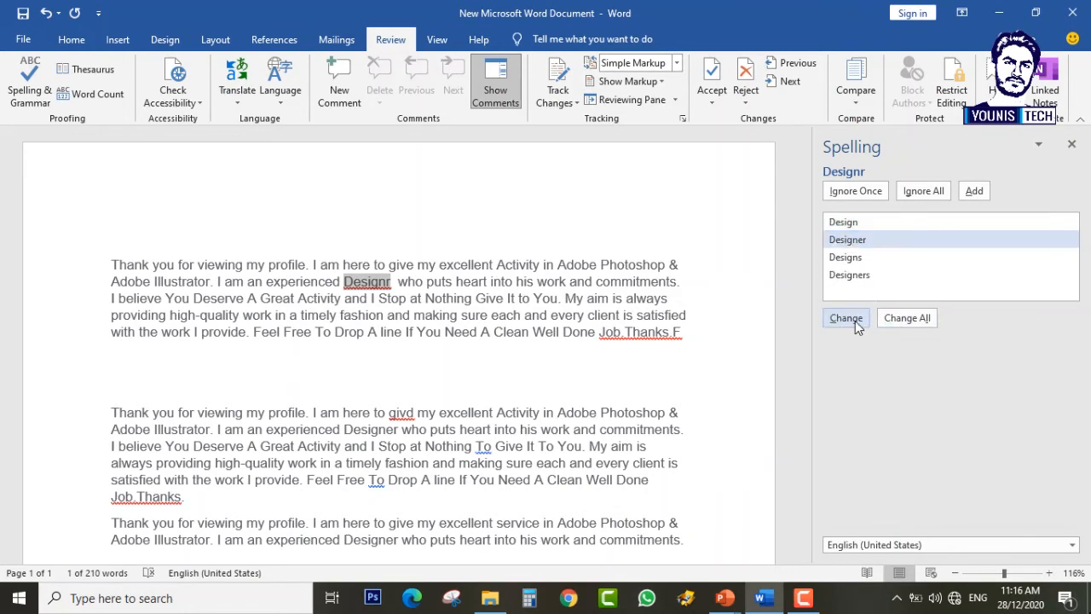
pyautogui.click(846, 318)
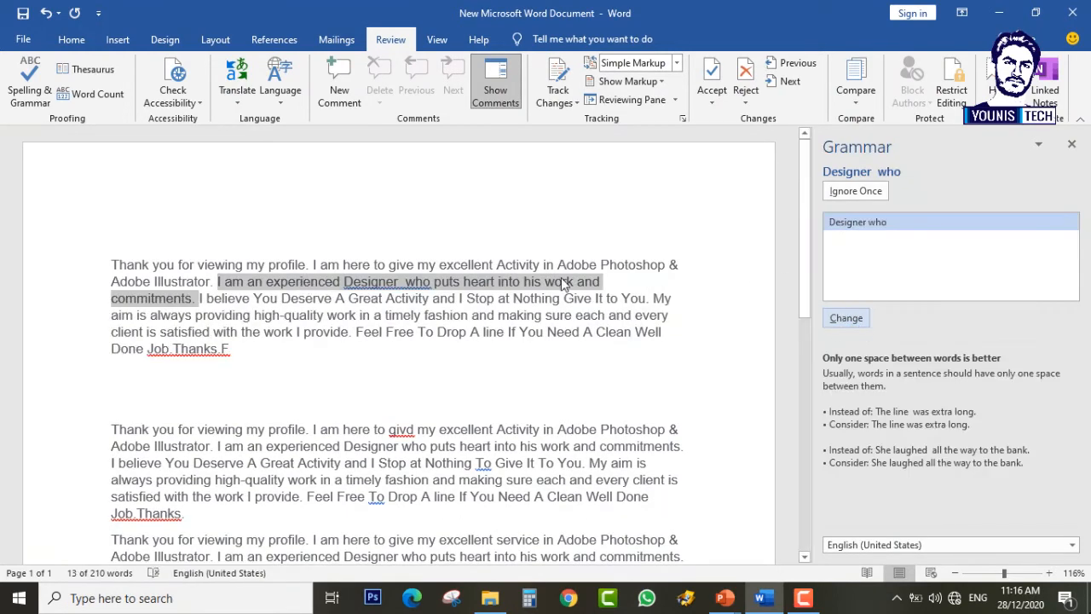
pyautogui.click(403, 288)
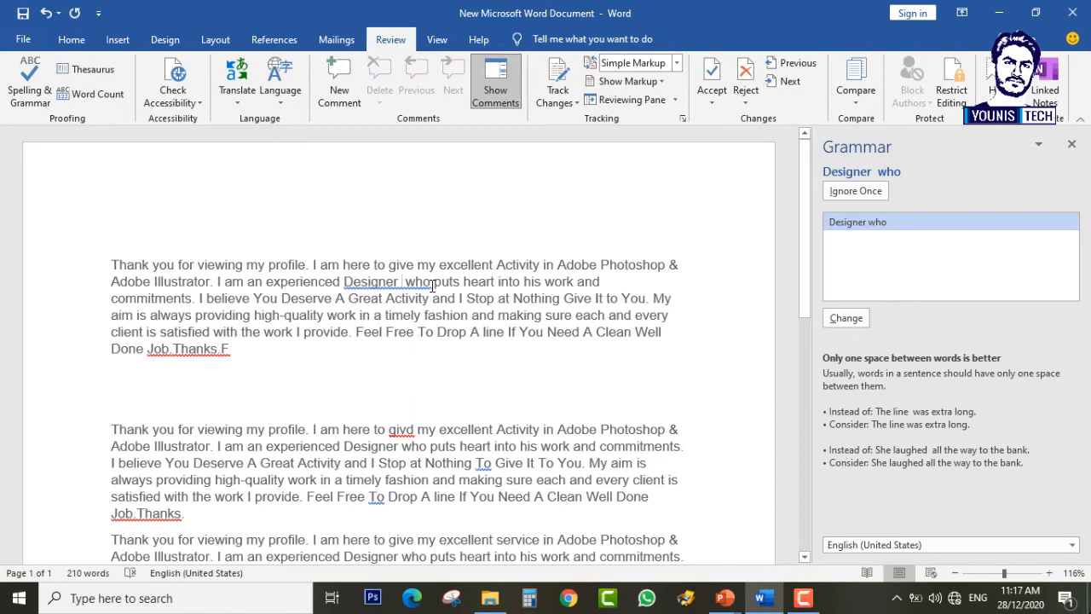
pyautogui.click(728, 599)
pyautogui.click(650, 530)
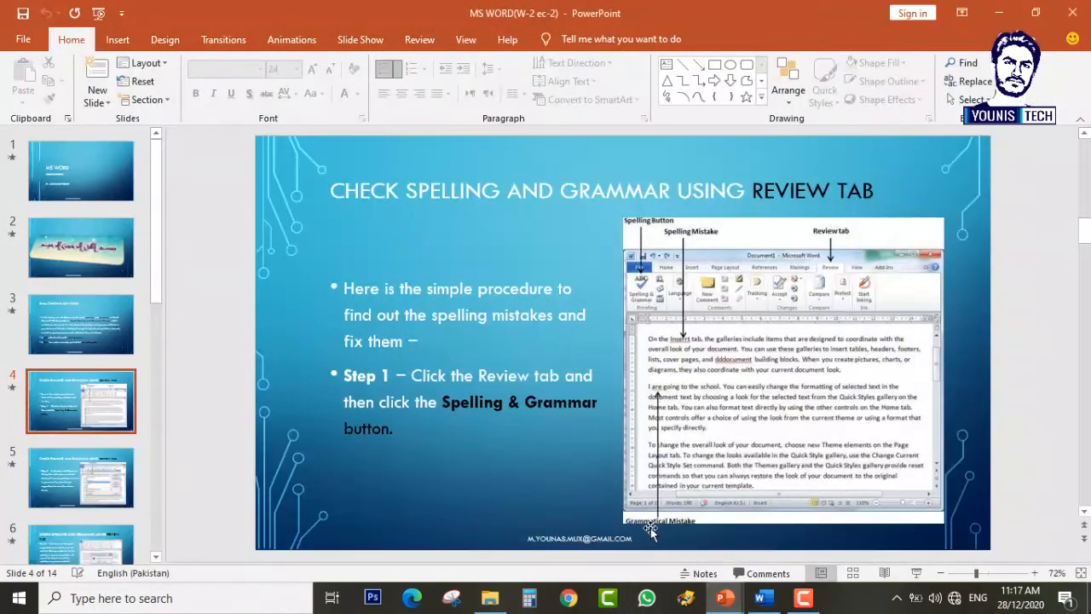
pyautogui.scroll(1, 651, 530)
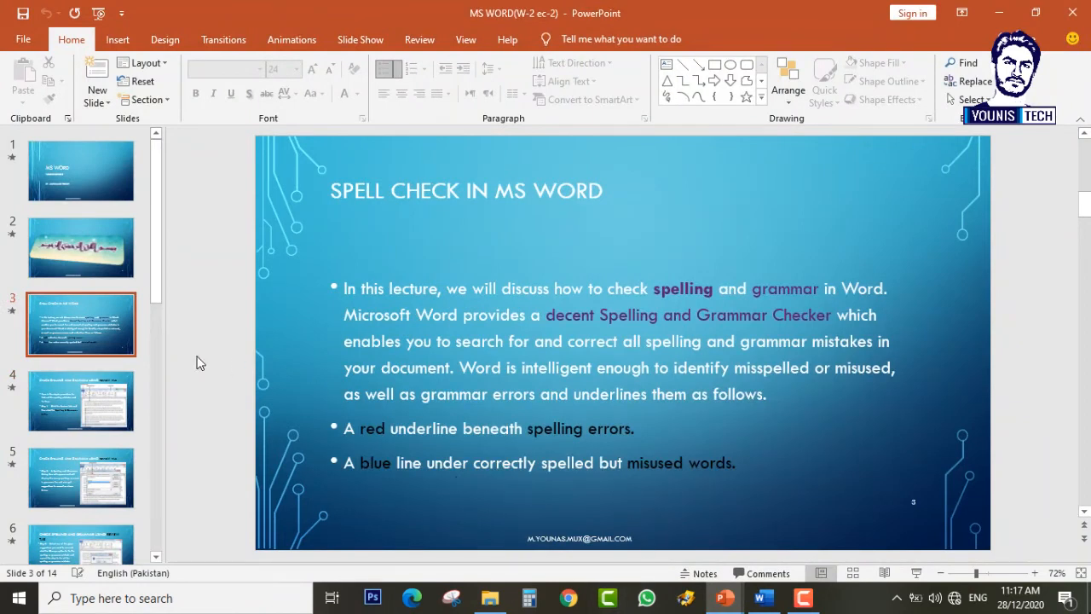
pyautogui.scroll(-1, 197, 362)
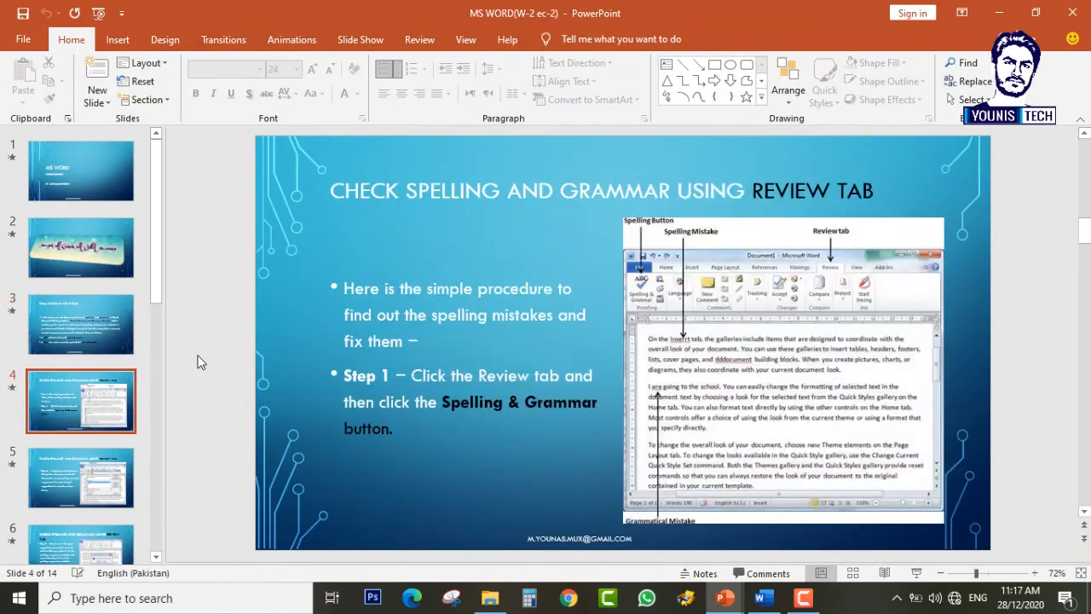
pyautogui.click(762, 596)
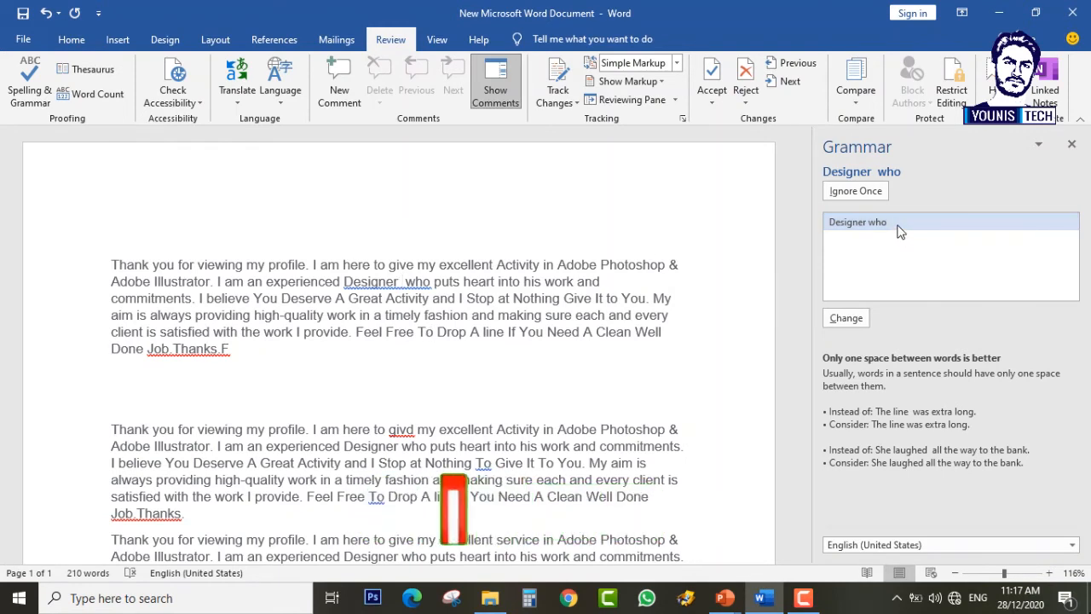
# Step: Fix the double space before who and delete the stray F after Job.Thanks
pyautogui.click(859, 320)
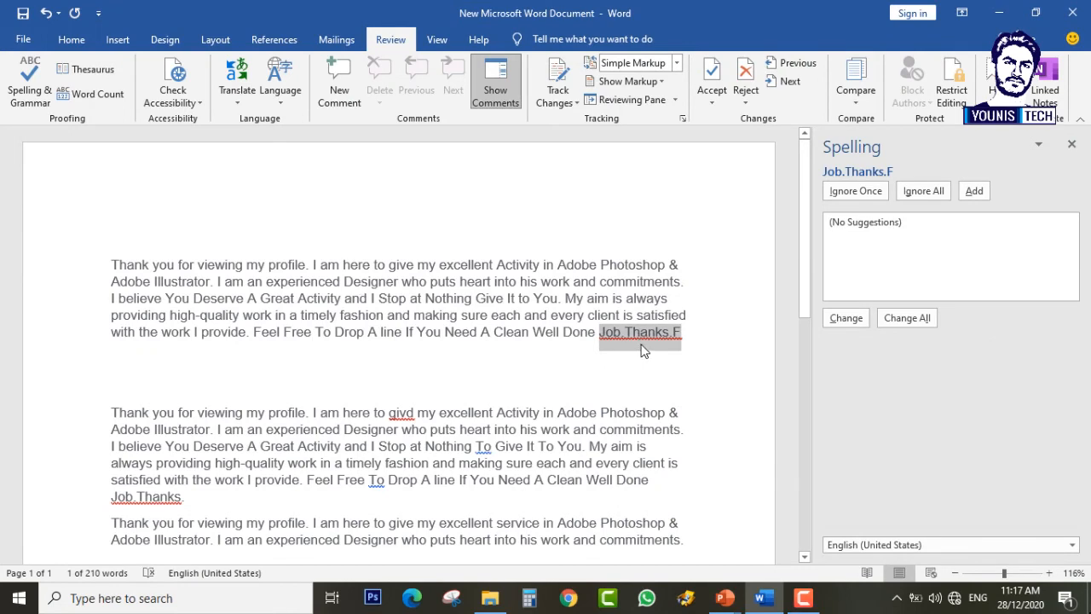
pyautogui.click(687, 332)
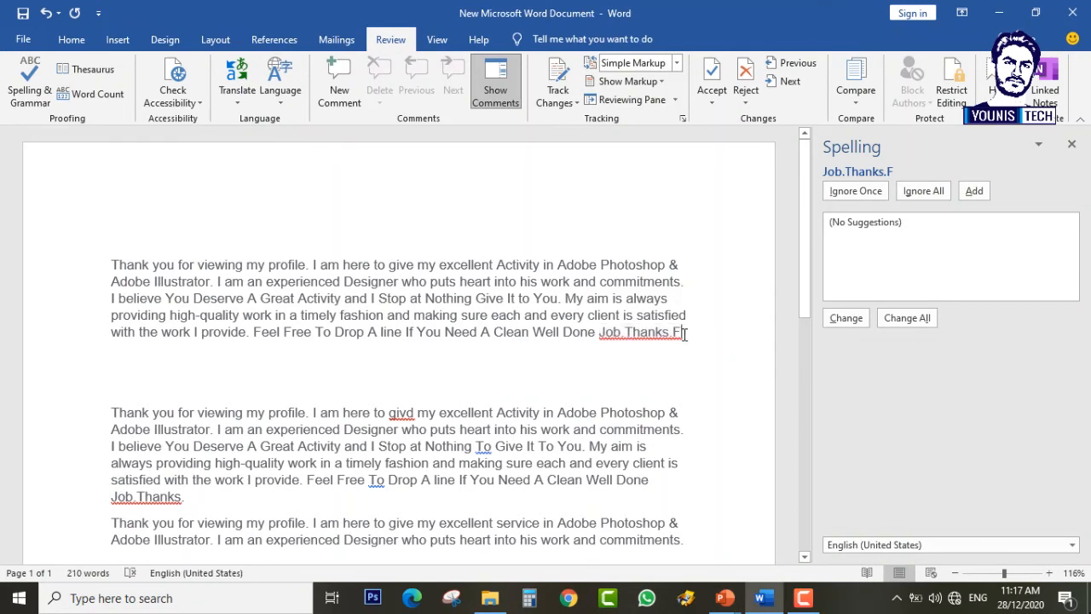
pyautogui.press('BackSpace')
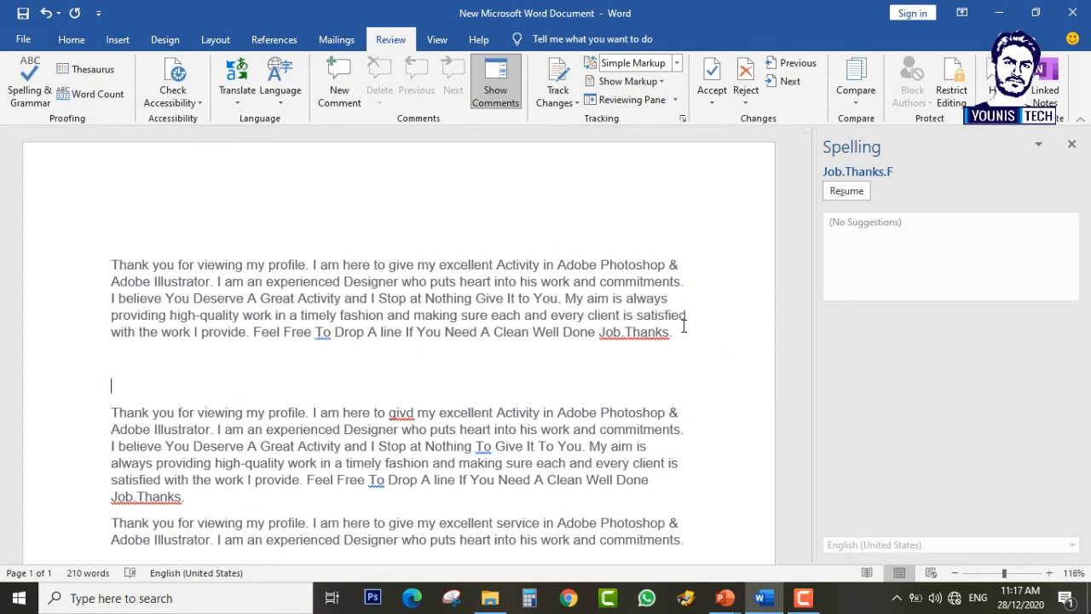
pyautogui.doubleClick(638, 333)
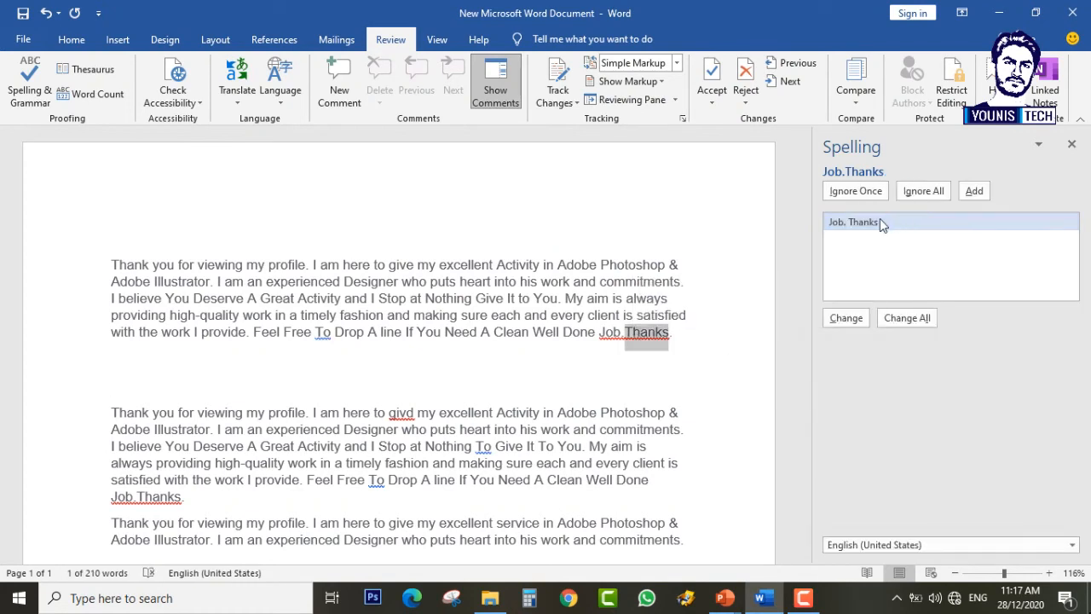
pyautogui.click(625, 334)
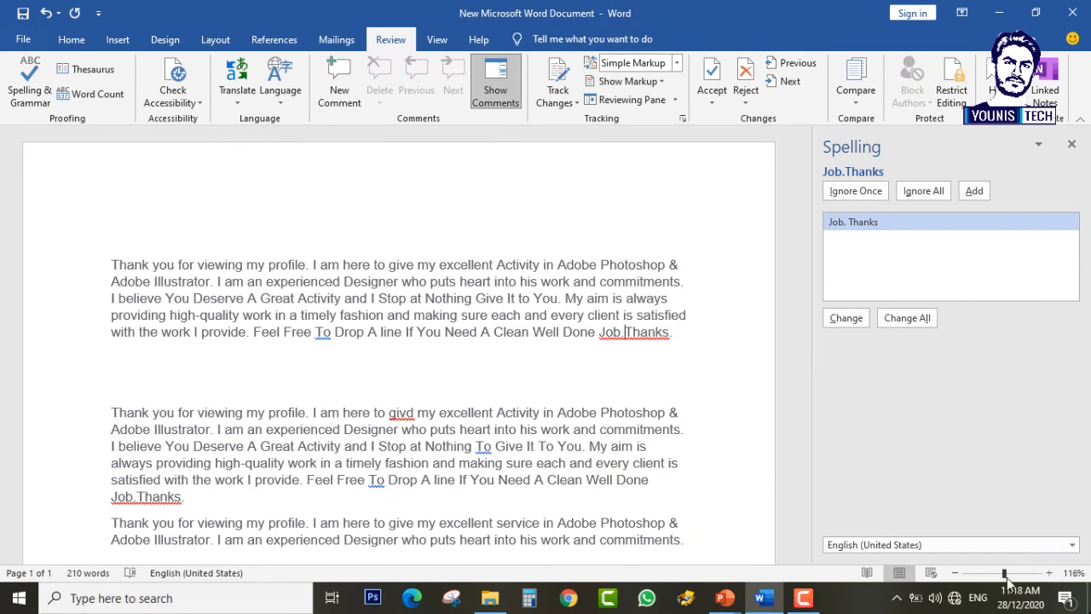
# Step: Zoom the page to about 156% and resume the check, now flagging Job.Thanks
pyautogui.moveTo(1005, 573); pyautogui.dragTo(1012, 577)
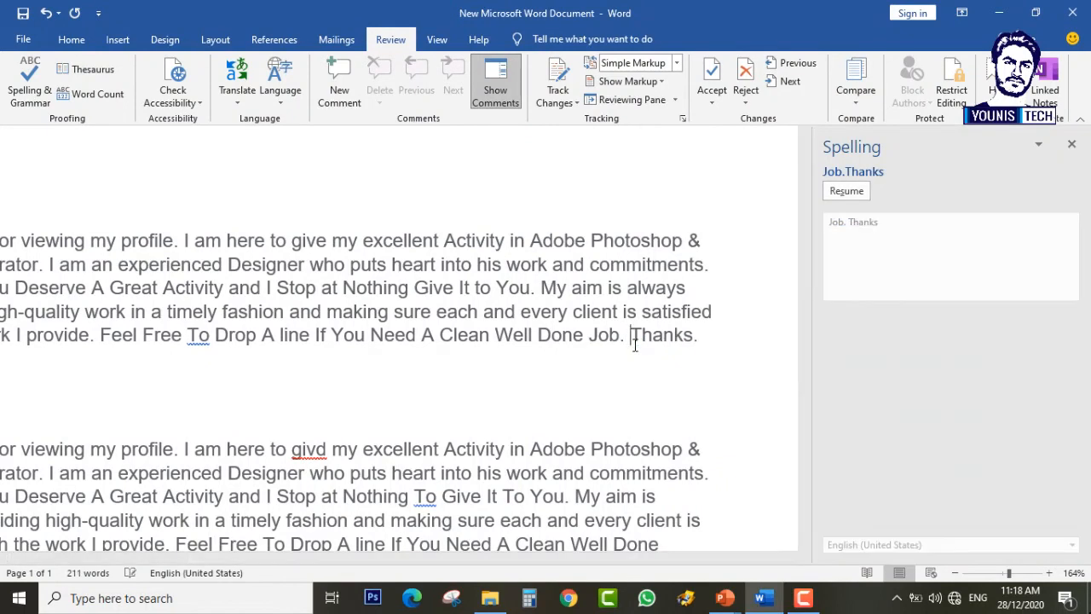
pyautogui.click(680, 367)
pyautogui.click(755, 341)
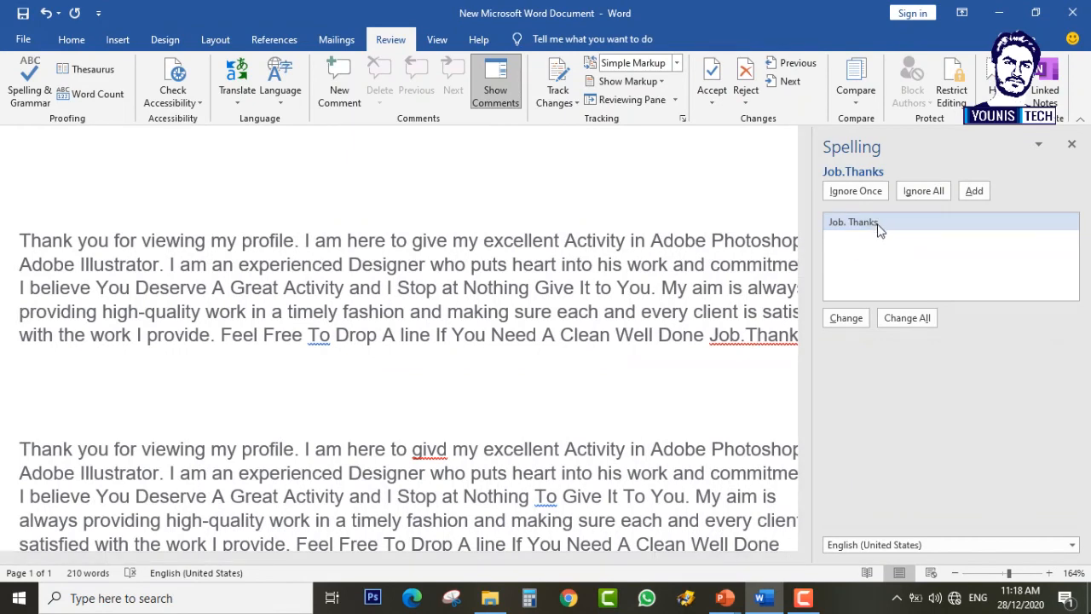
# Step: Split Job.Thanks, lowercase To, and hyphenate Well Done in the first paragraph
pyautogui.click(844, 318)
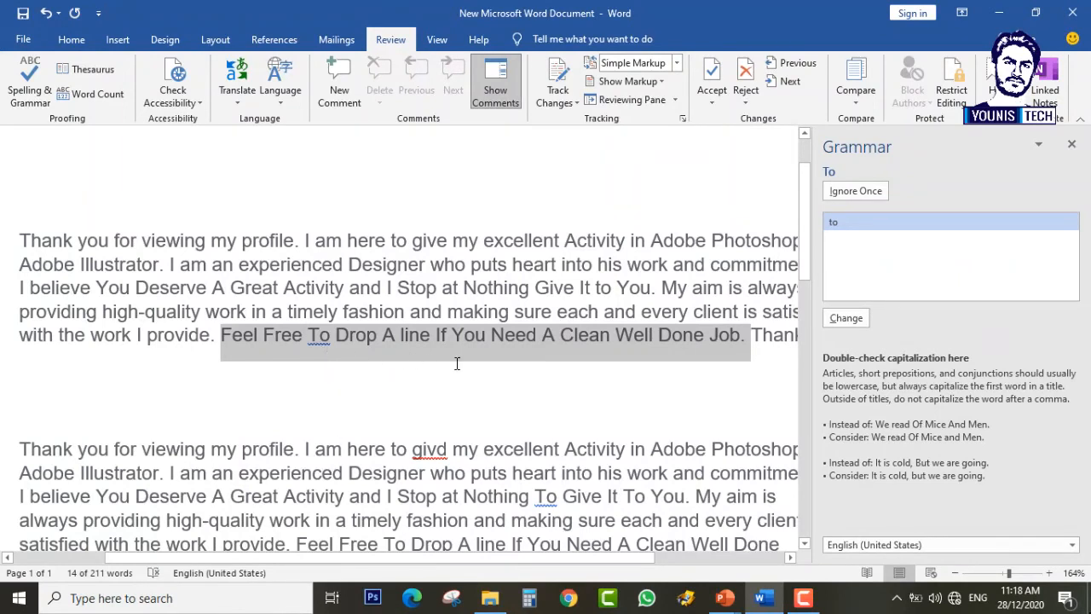
pyautogui.click(849, 223)
pyautogui.click(849, 322)
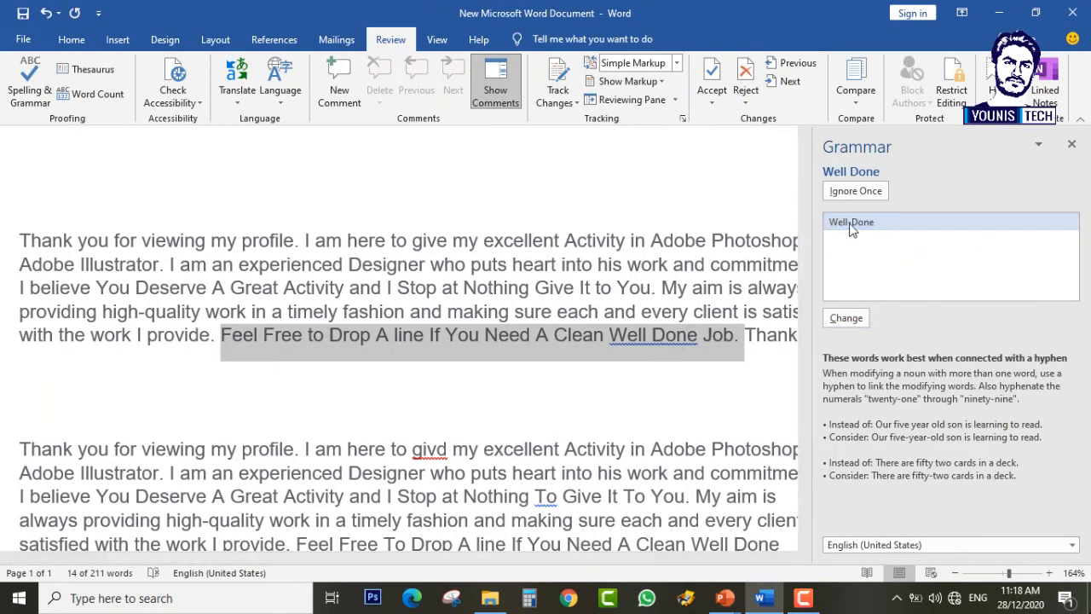
pyautogui.click(847, 318)
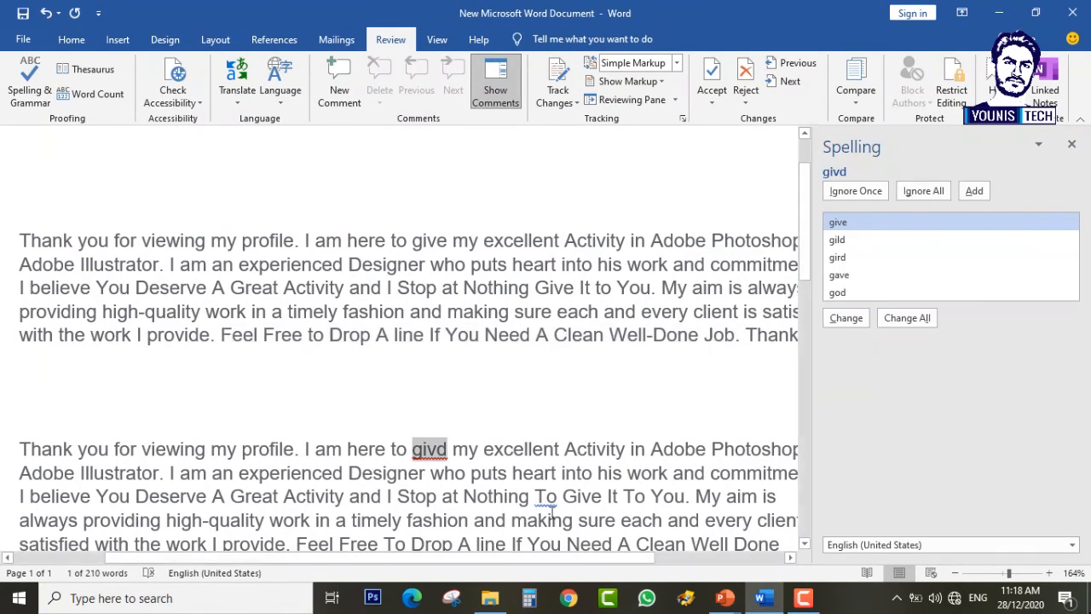
pyautogui.moveTo(547, 563)
pyautogui.mouseDown()
pyautogui.moveTo(609, 565)
pyautogui.moveTo(568, 558)
pyautogui.mouseUp()
# Step: Change All givd to give, then fix To, Job.Thanks, To and Well Done in the second copy
pyautogui.click(925, 319)
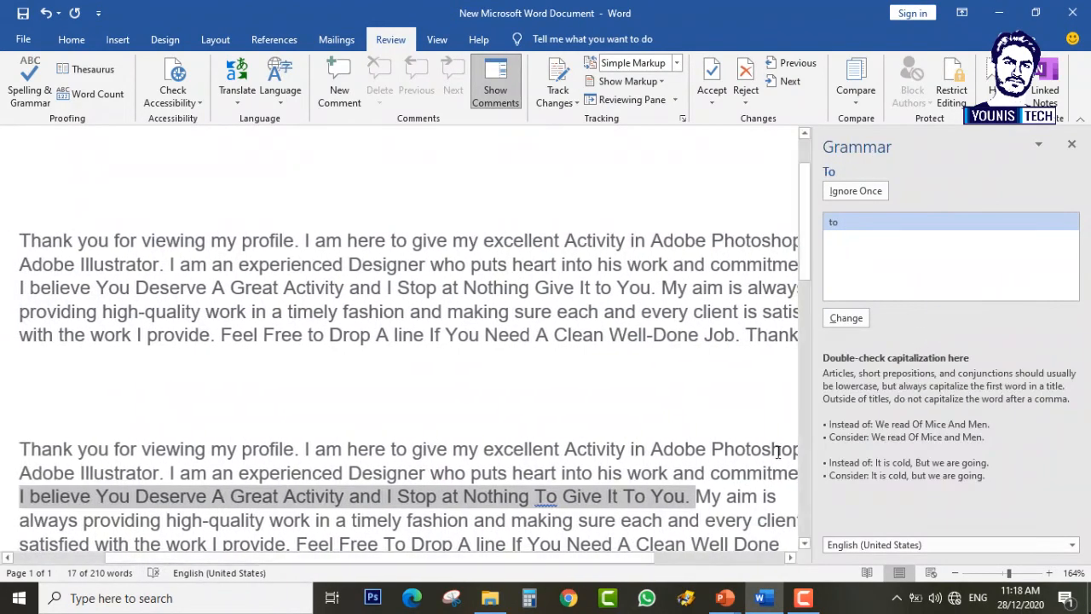
pyautogui.click(844, 319)
pyautogui.click(848, 319)
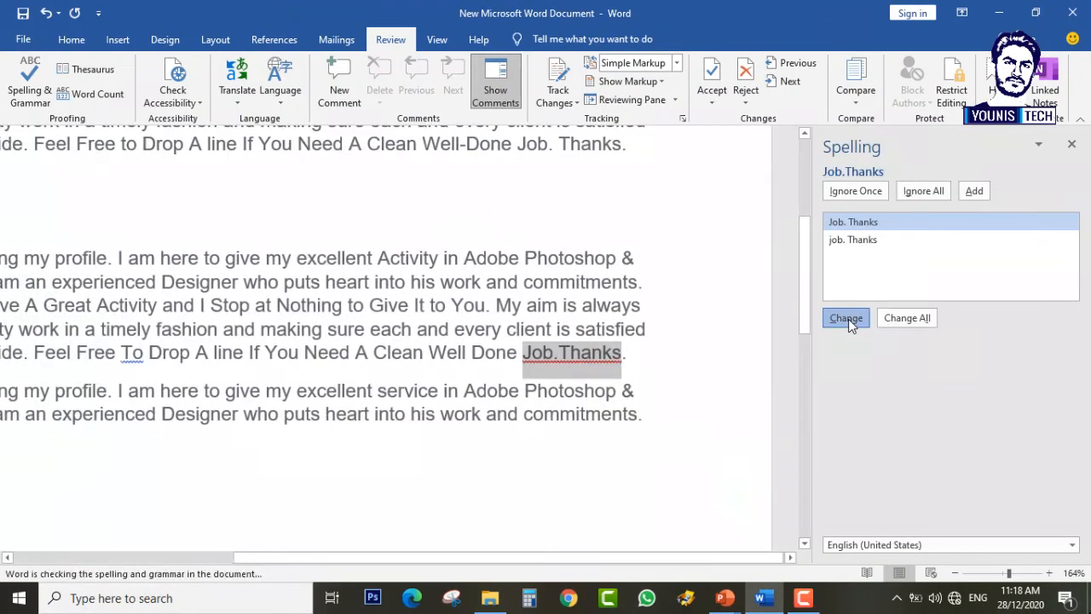
pyautogui.click(848, 319)
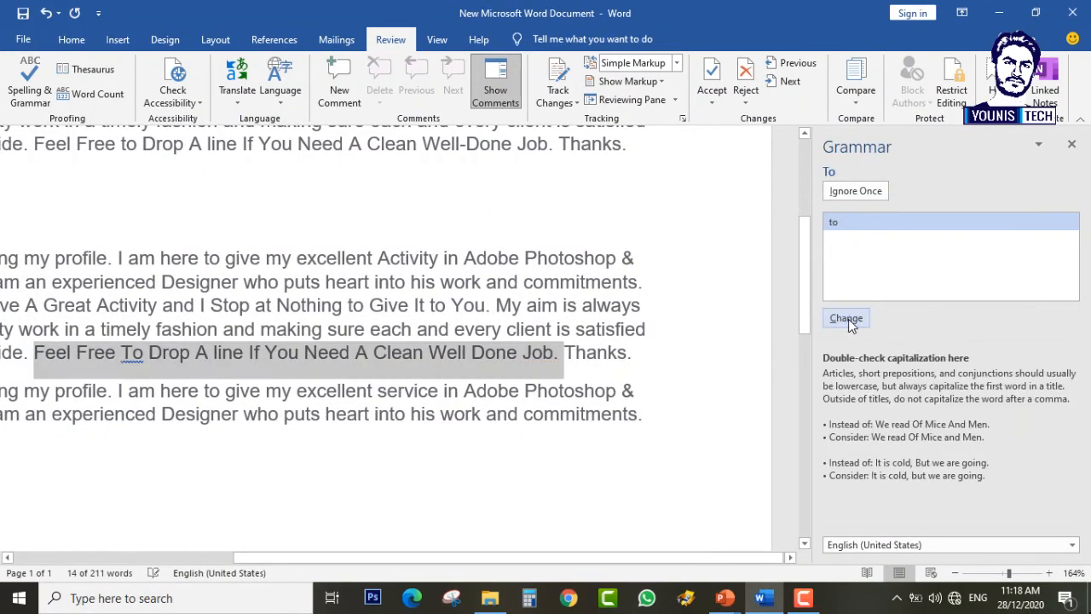
pyautogui.click(848, 319)
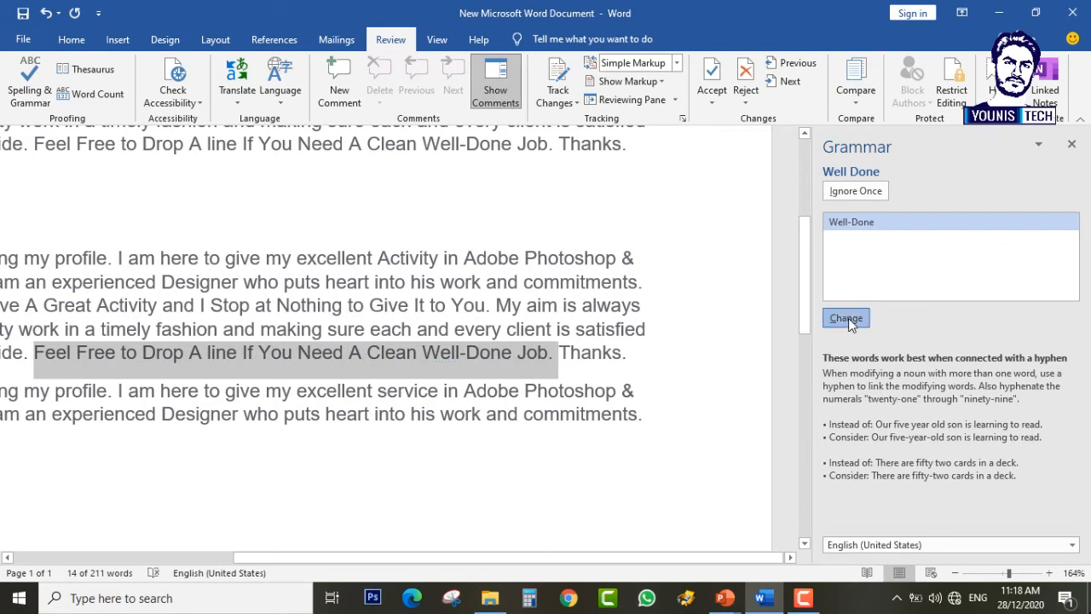
pyautogui.click(848, 318)
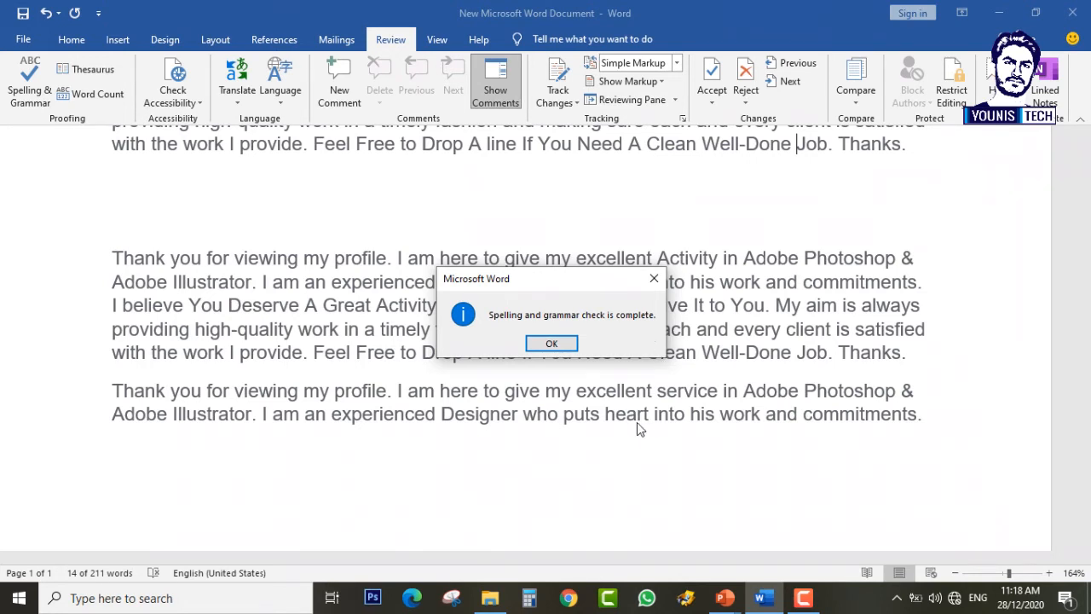
# Step: Type the test sentence 'I are a boy.' on a new line below the last paragraph
pyautogui.click(552, 344)
pyautogui.scroll(-5, 538, 407)
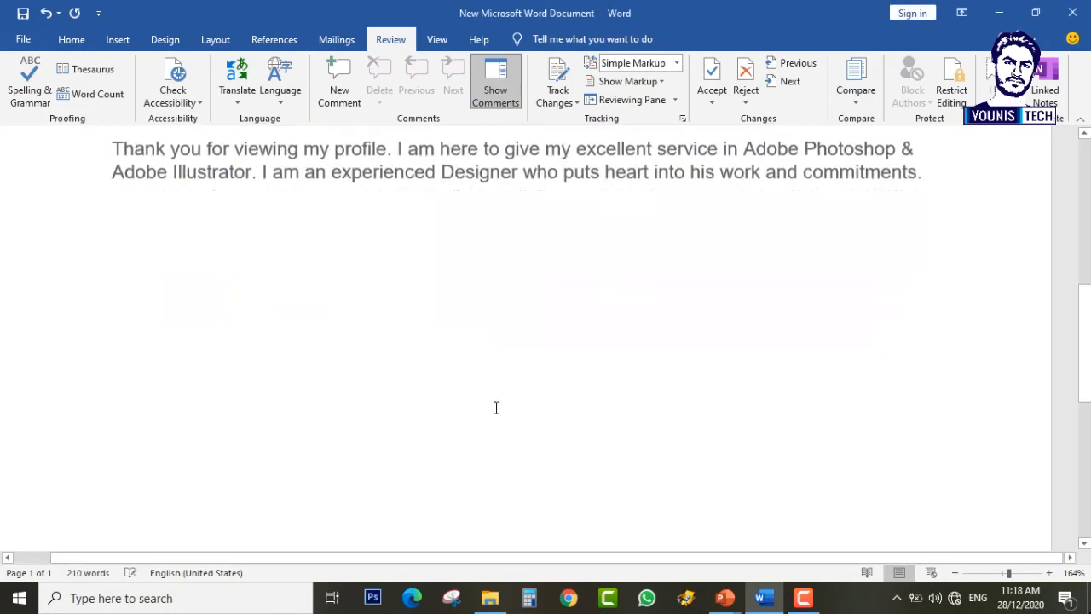
pyautogui.click(920, 166)
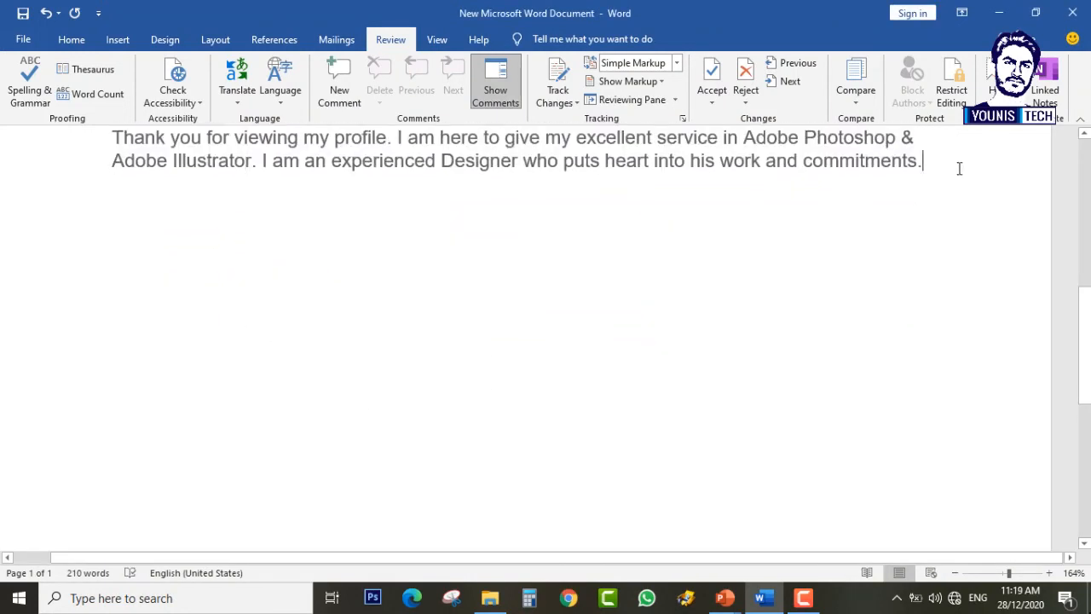
pyautogui.press('Return')
pyautogui.press('Return')
pyautogui.press('Return')
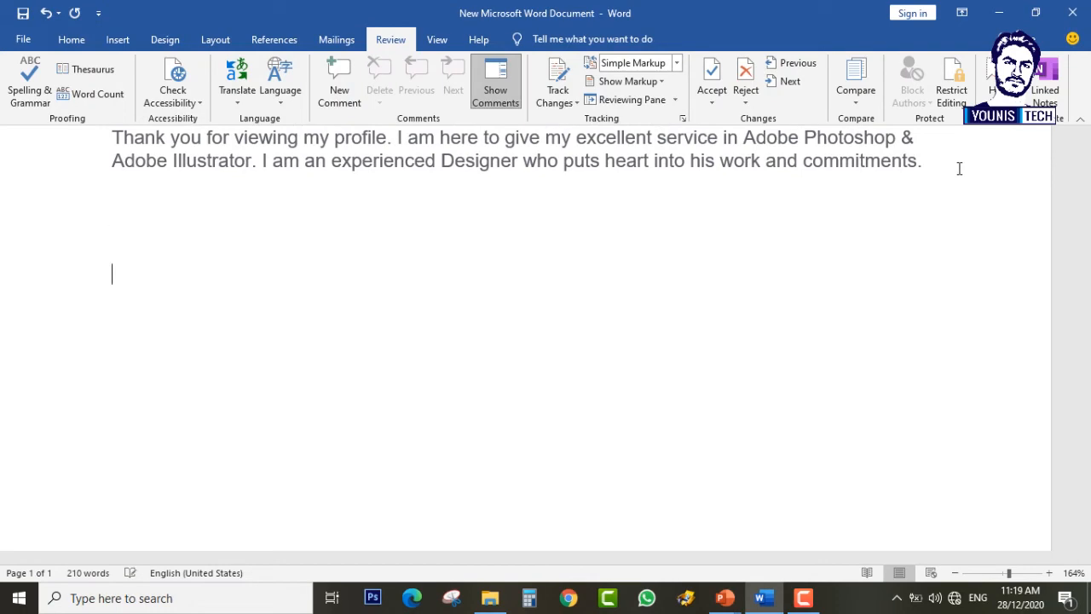
pyautogui.write('I are a BOY')
pyautogui.press('BackSpace')
pyautogui.press('BackSpace')
pyautogui.press('BackSpace')
pyautogui.write('bo')
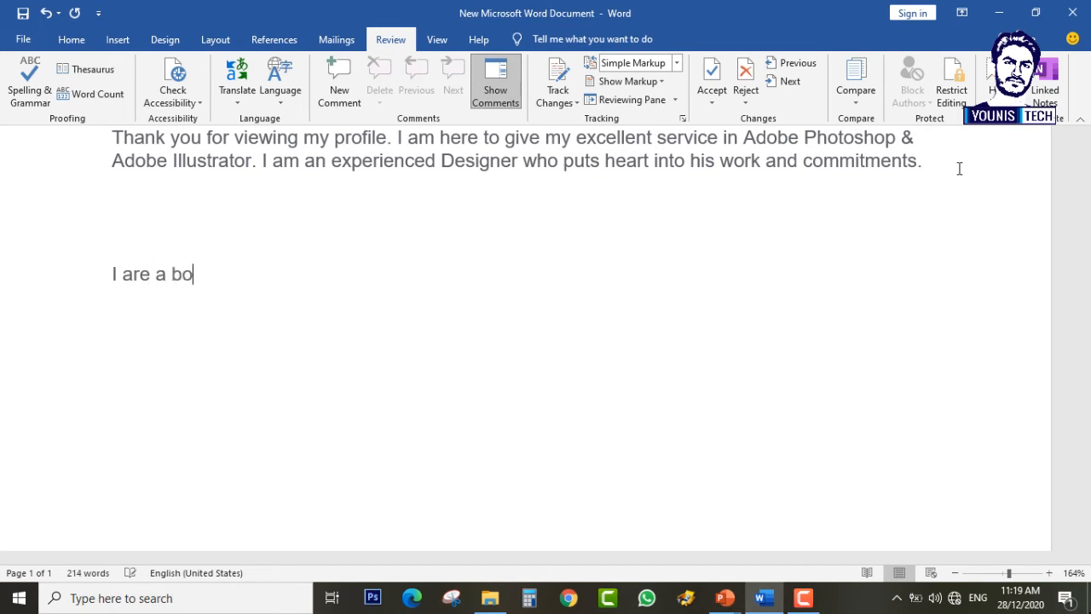
pyautogui.write('y.')
pyautogui.press('Return')
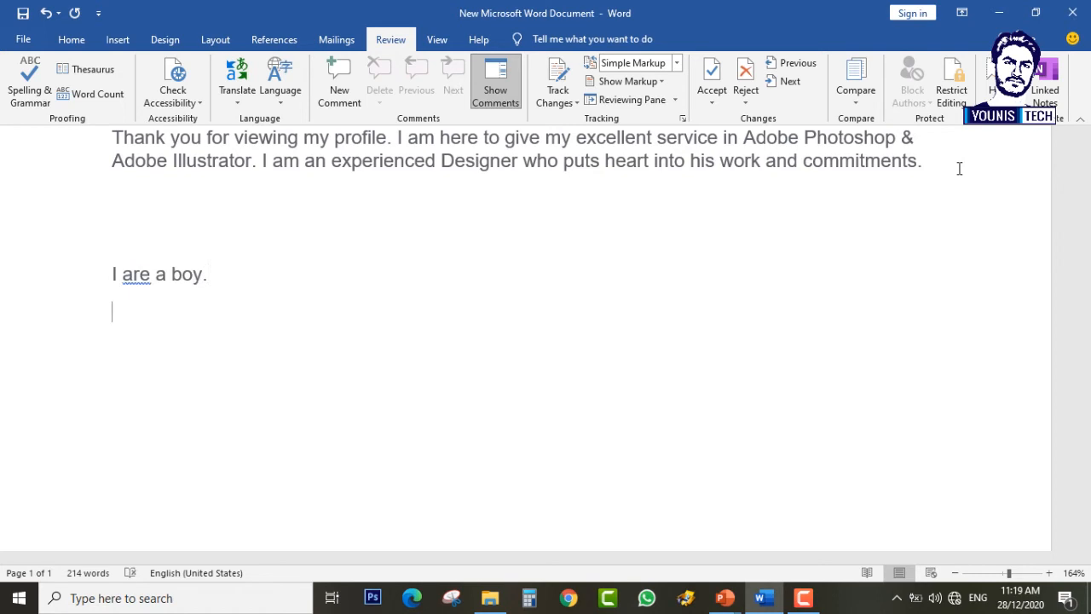
pyautogui.rightClick(140, 275)
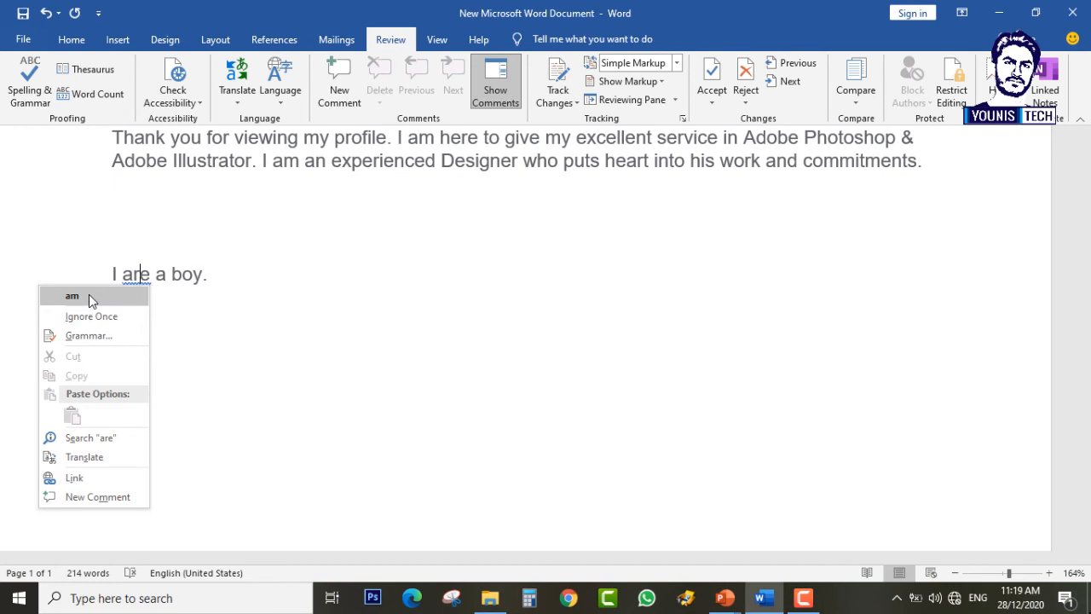
pyautogui.click(803, 597)
pyautogui.click(1012, 524)
pyautogui.click(1013, 525)
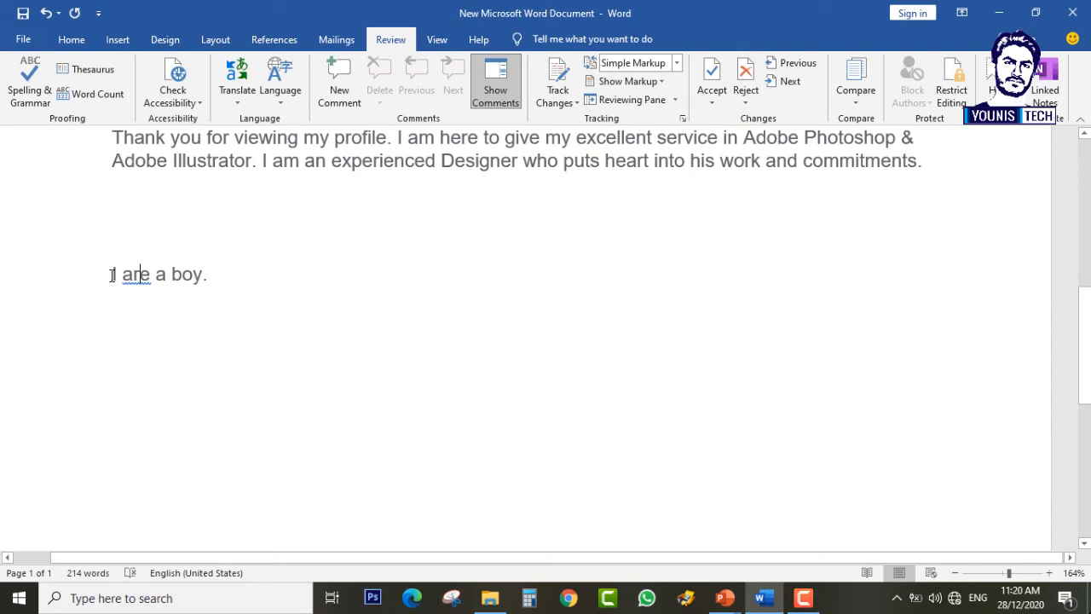
# Step: Accept the grammar suggestion am so the line reads 'I am a boy.'
pyautogui.click(217, 281)
pyautogui.click(26, 93)
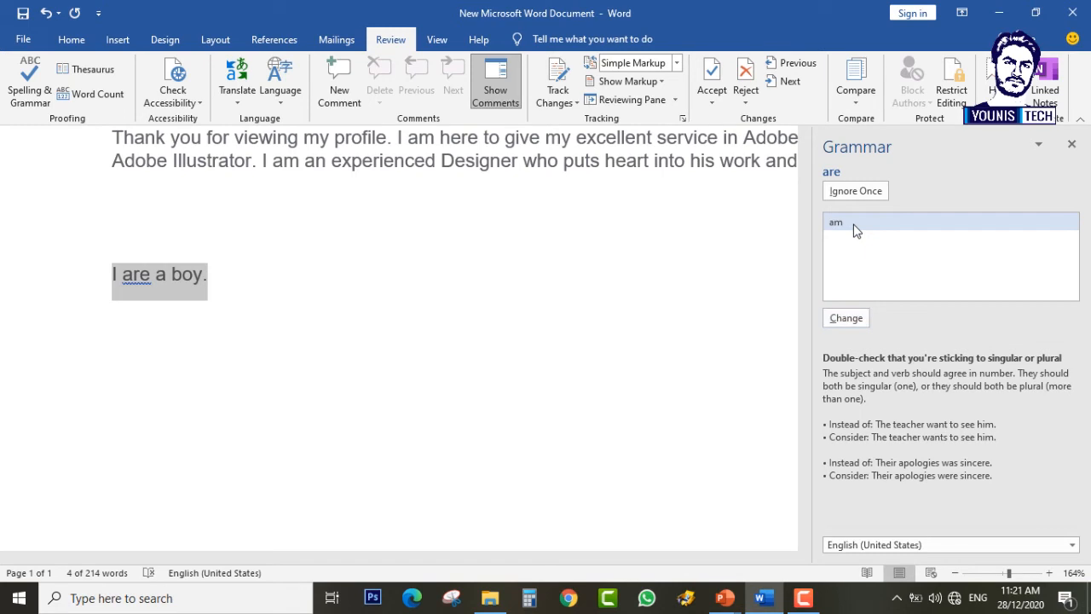
pyautogui.click(860, 324)
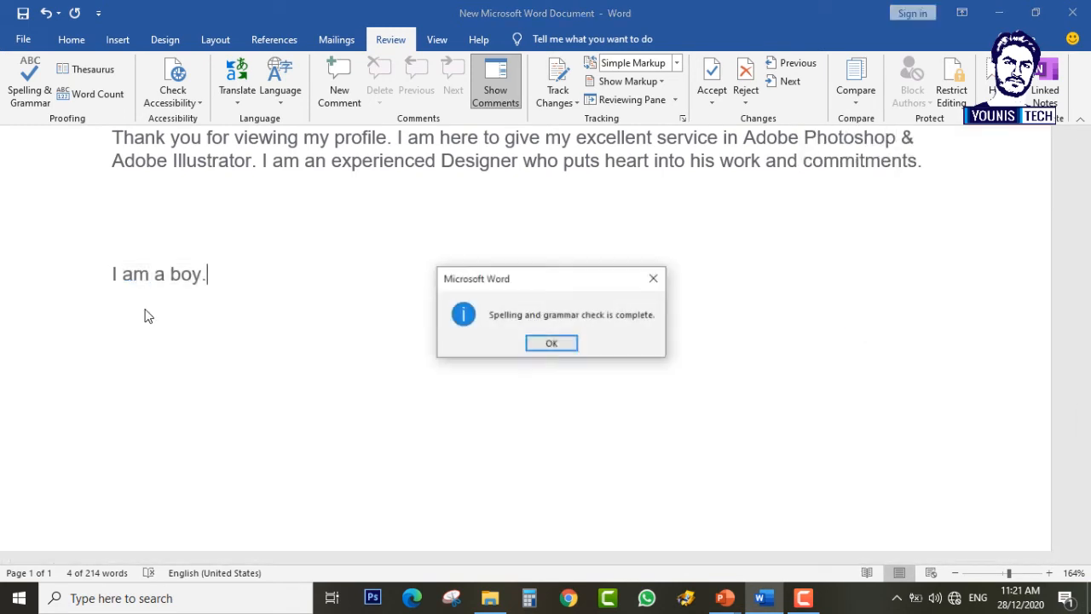
pyautogui.click(537, 342)
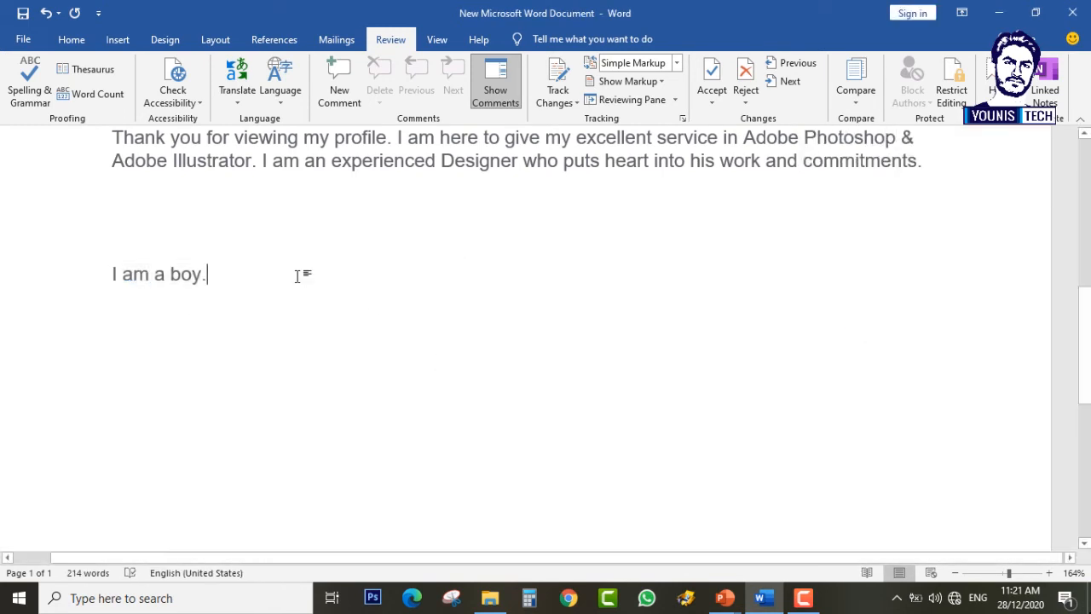
# Step: Revert the test line to 'I are a boy.' by replacing am with are
pyautogui.press('Return')
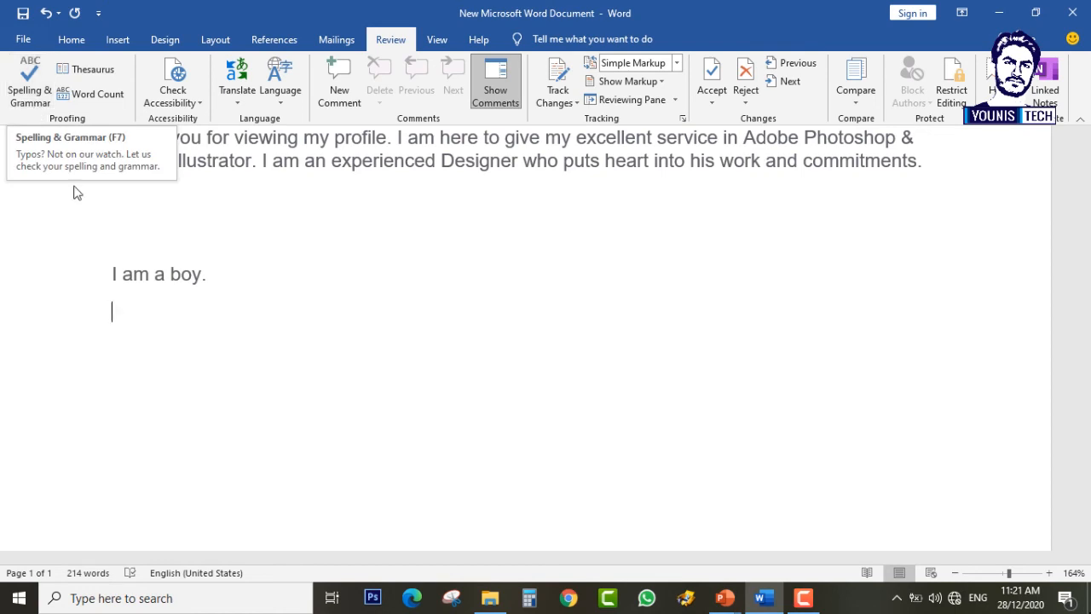
pyautogui.doubleClick(133, 278)
pyautogui.write('are')
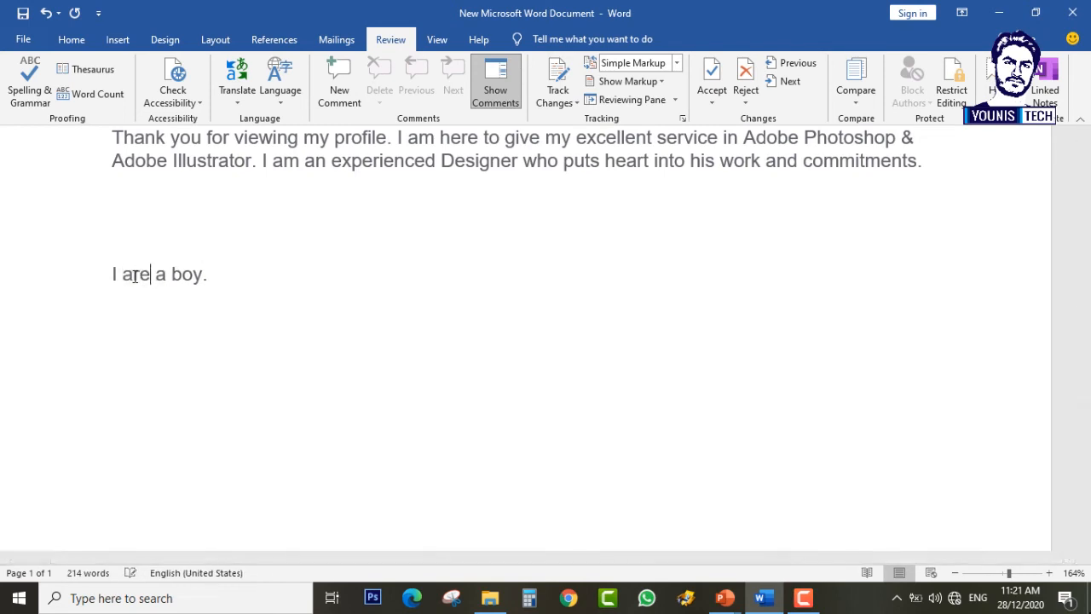
pyautogui.click(281, 278)
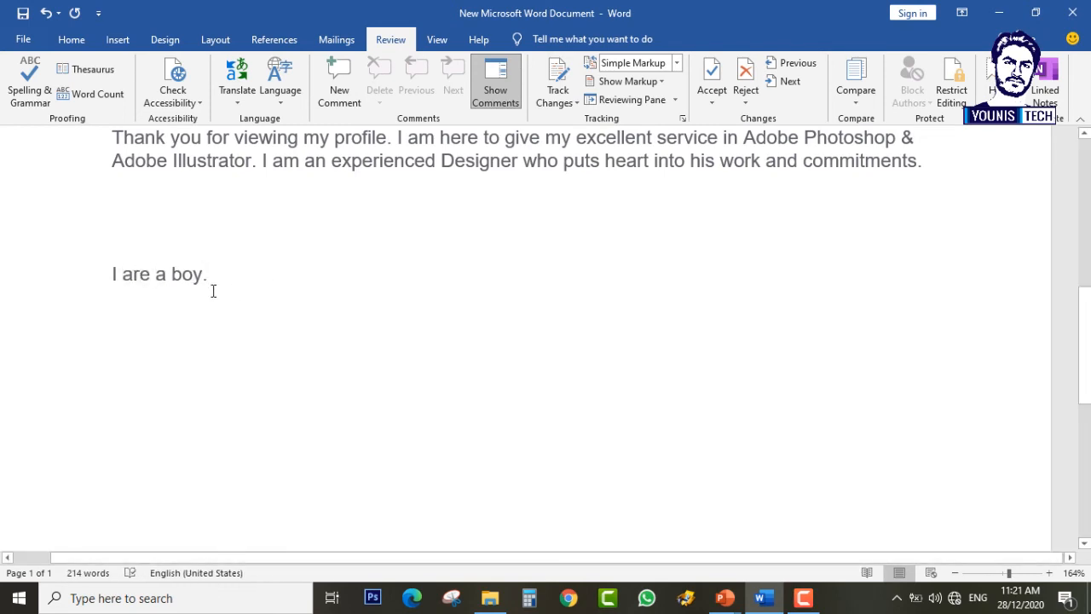
pyautogui.press('Return')
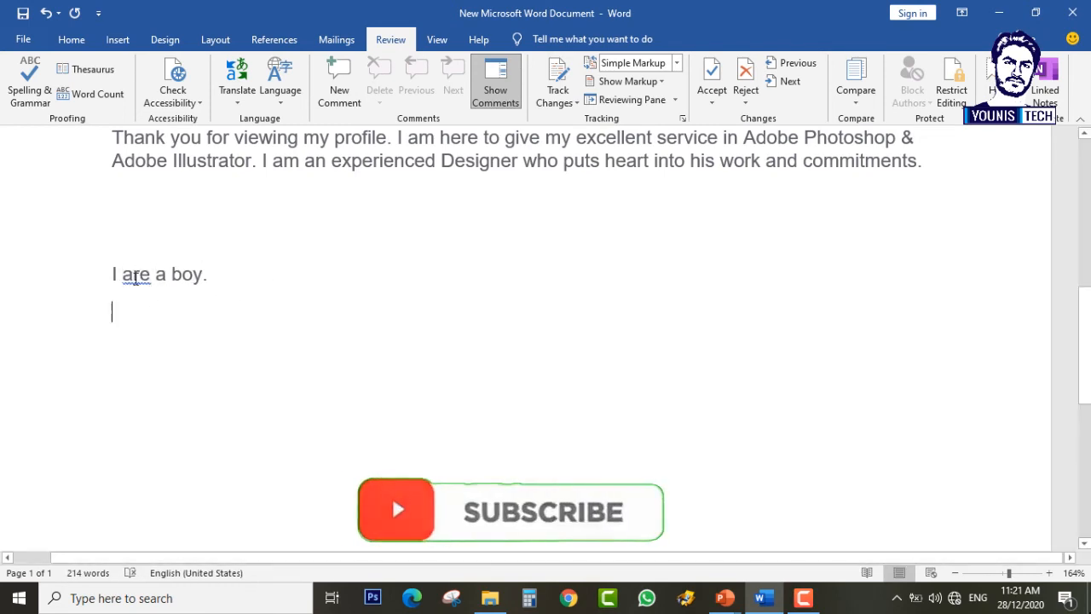
# Step: Ignore the are flag once, then change are to am via the Grammar option
pyautogui.rightClick(134, 278)
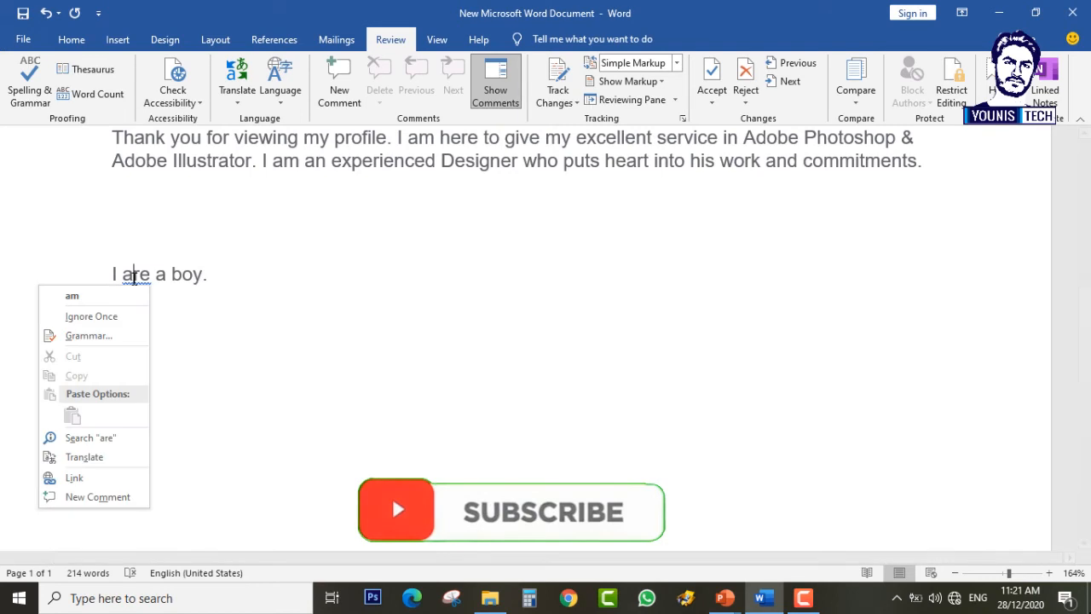
pyautogui.click(91, 317)
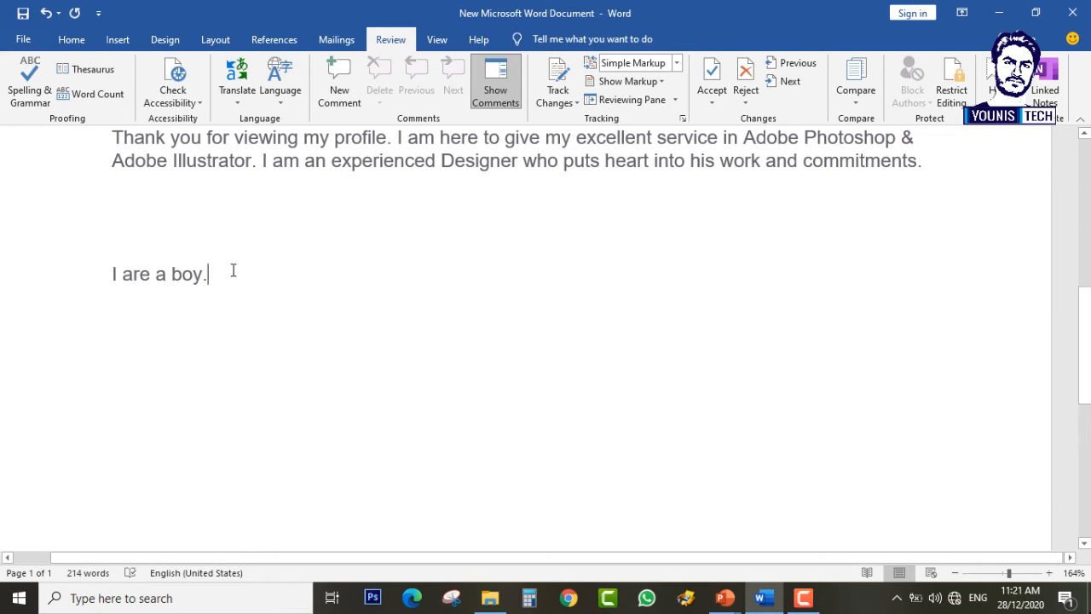
pyautogui.rightClick(140, 281)
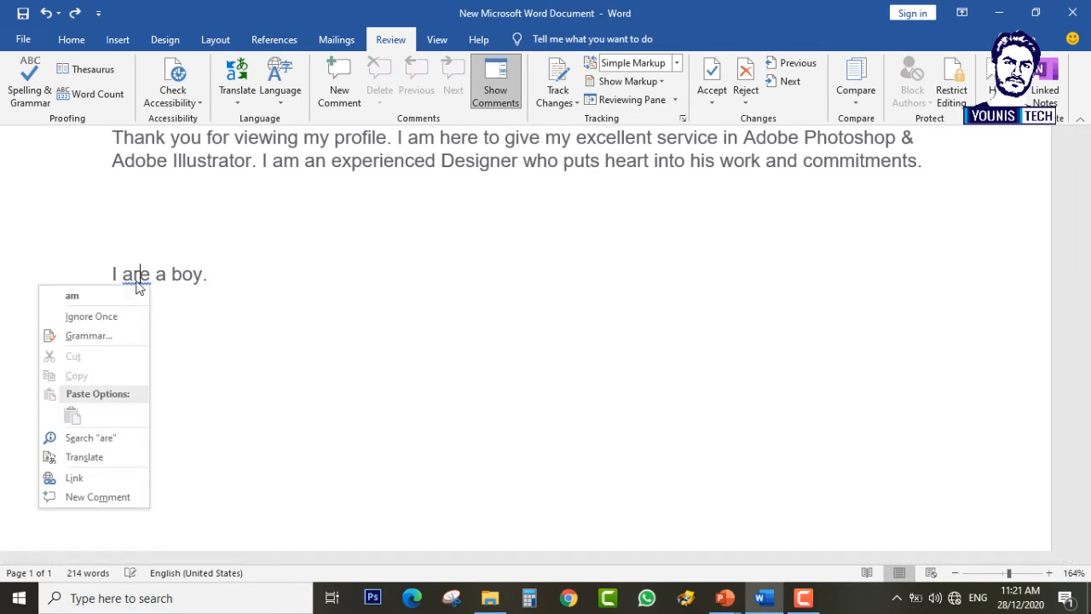
pyautogui.click(121, 343)
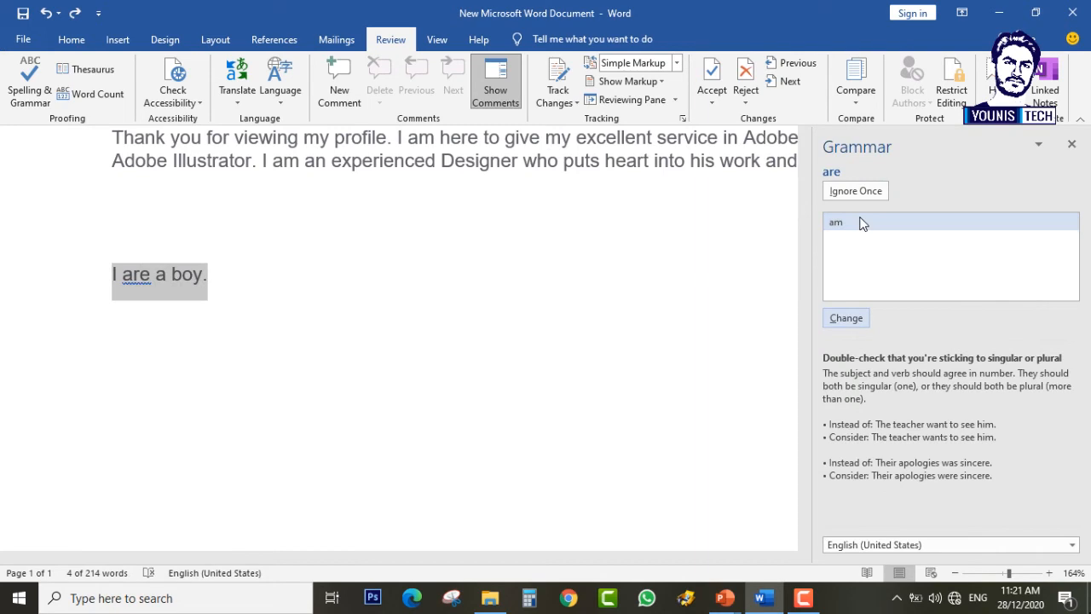
pyautogui.click(855, 322)
pyautogui.press('Return')
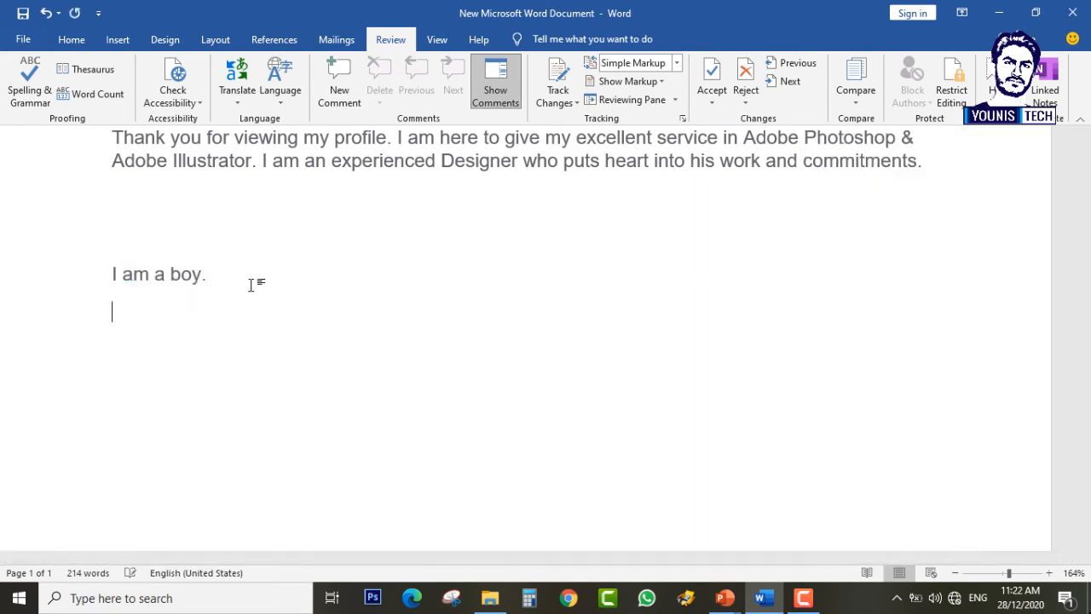
# Step: Type a lowercase personal name on a new line and show its spelling suggestions menu
pyautogui.write('zeshan')
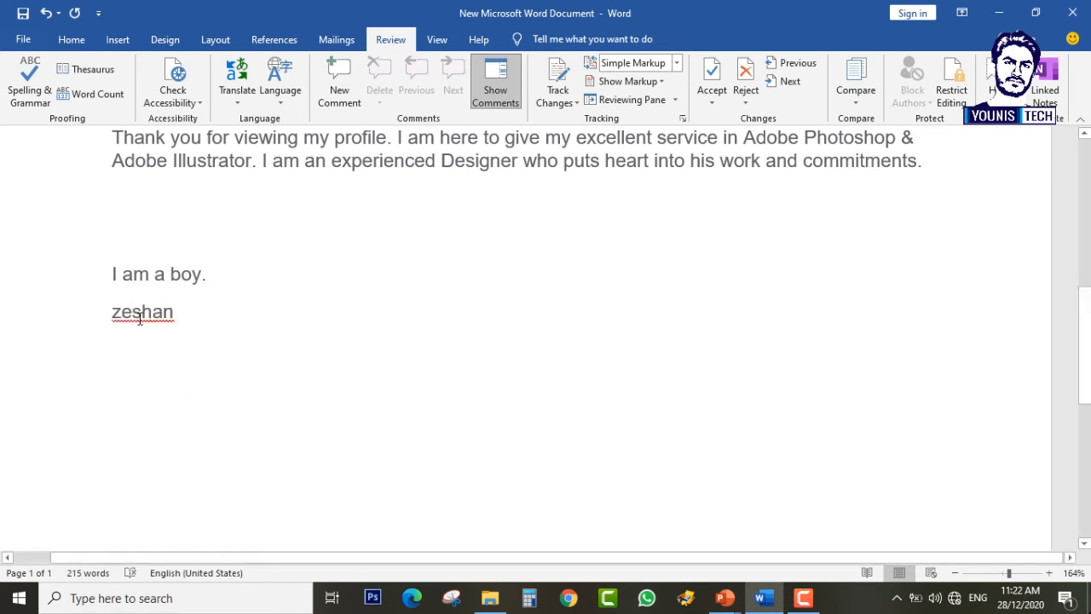
pyautogui.press('BackSpace')
pyautogui.moveTo(110, 316); pyautogui.dragTo(166, 330)
pyautogui.click(258, 329)
pyautogui.doubleClick(126, 313)
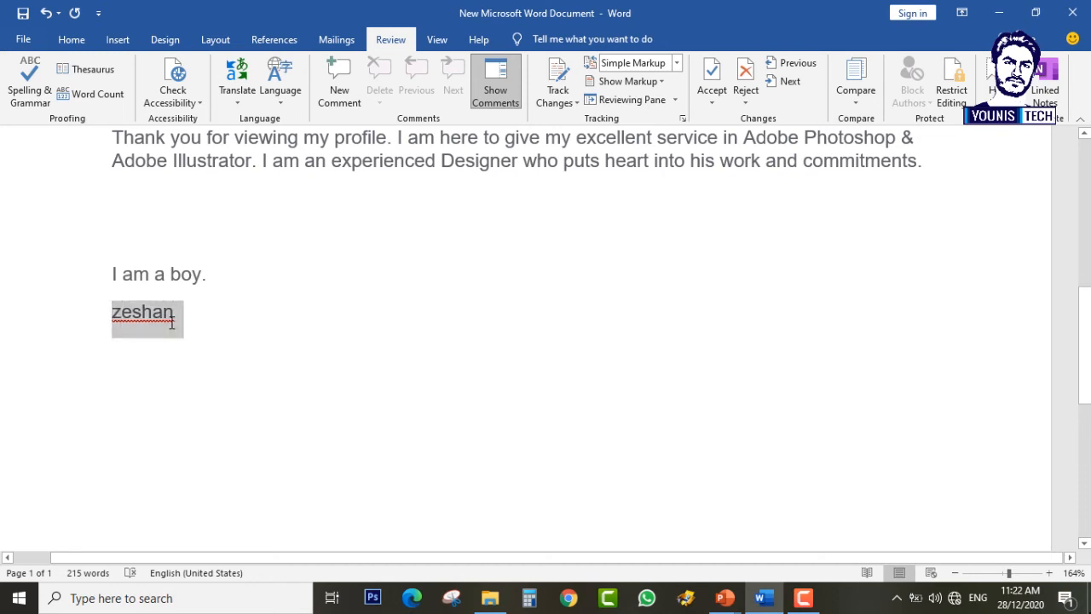
pyautogui.rightClick(227, 344)
pyautogui.click(144, 326)
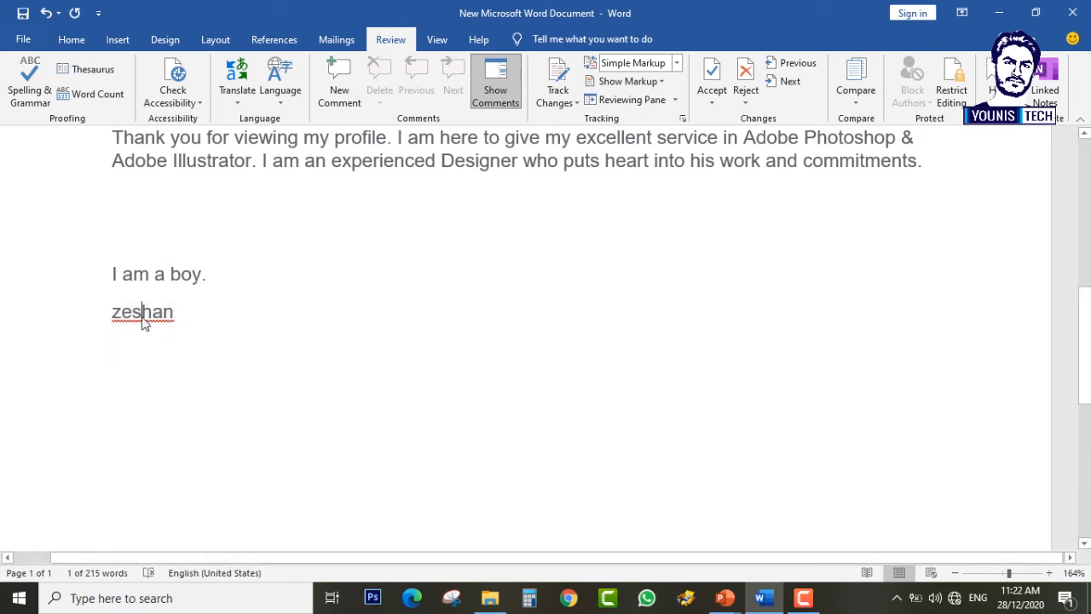
pyautogui.rightClick(143, 320)
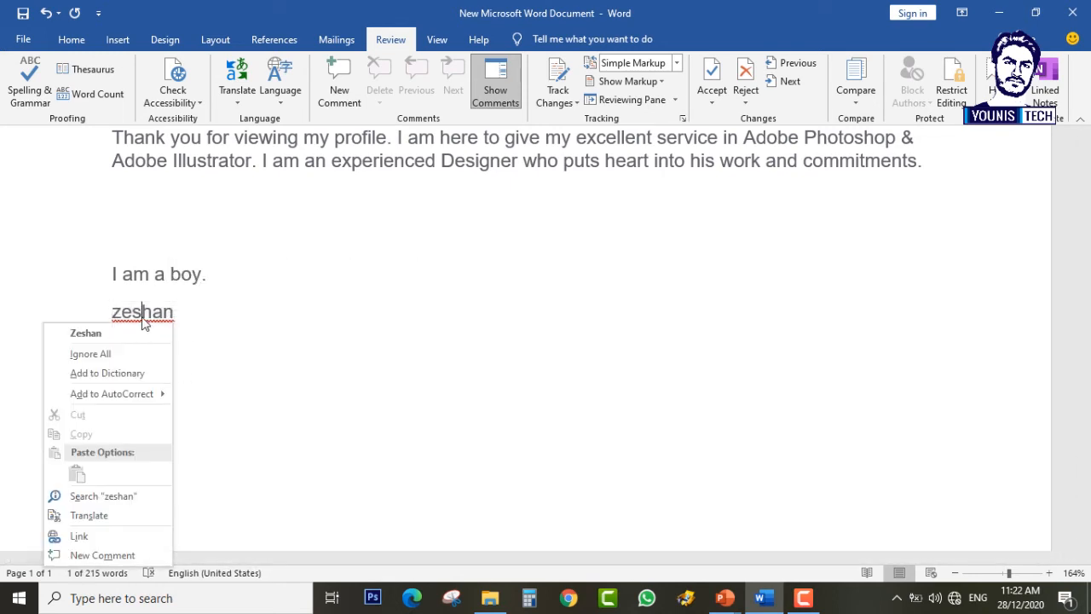
pyautogui.click(280, 352)
pyautogui.scroll(-5, 156, 239)
pyautogui.scroll(5, 156, 240)
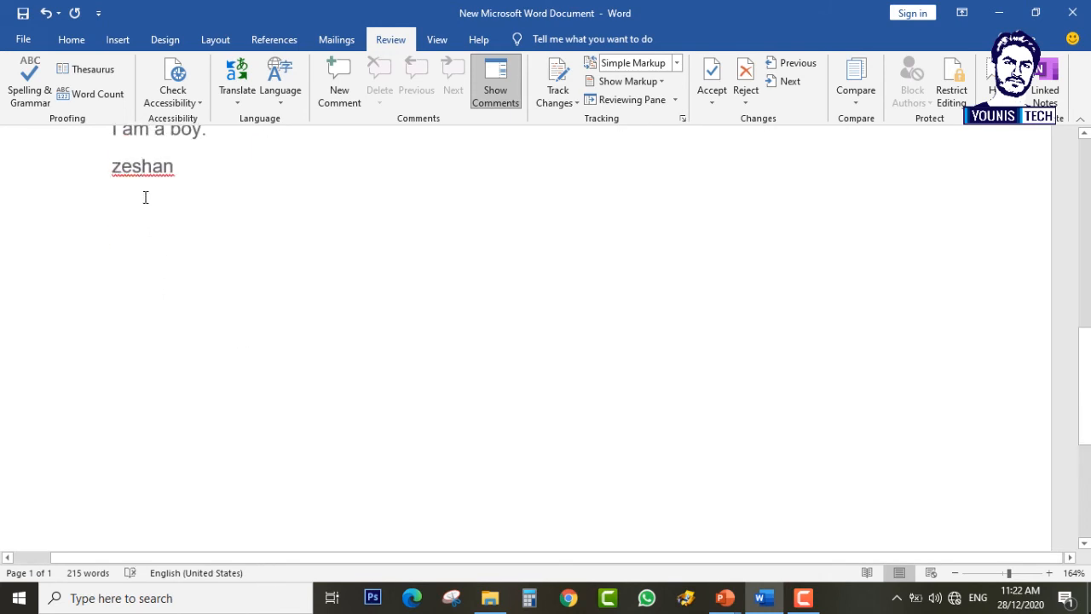
pyautogui.rightClick(136, 167)
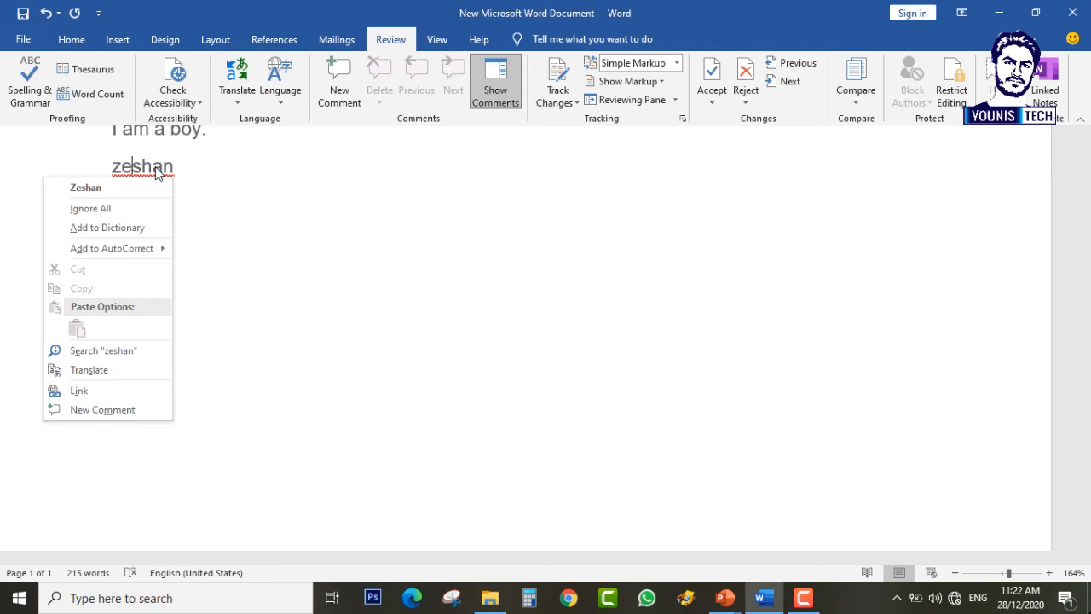
# Step: Ignore All for the name, undo its auto-capitalization, and add it to the dictionary
pyautogui.click(113, 216)
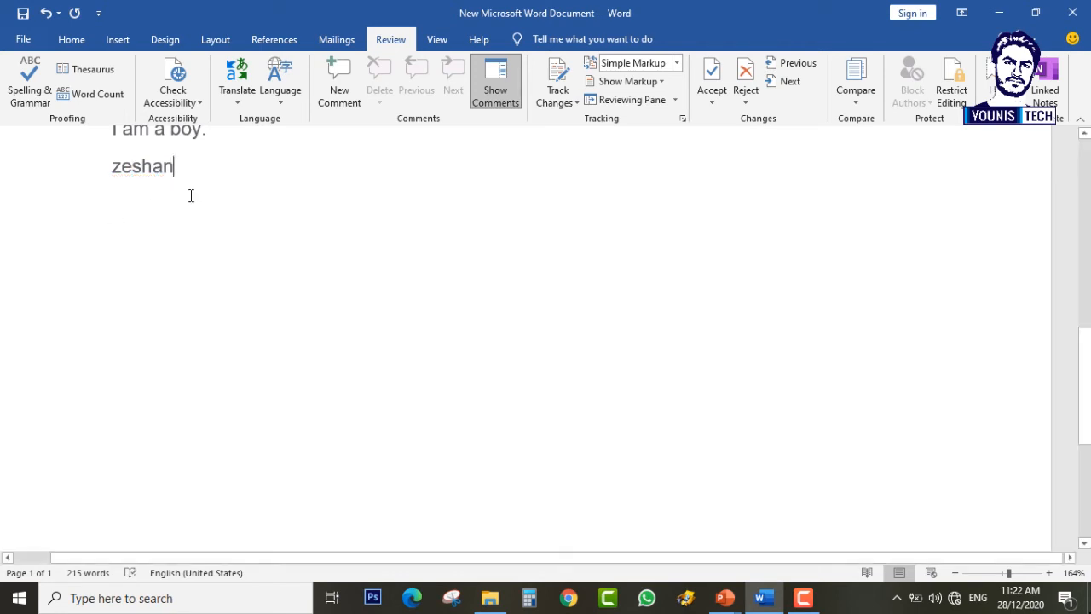
pyautogui.press('Return')
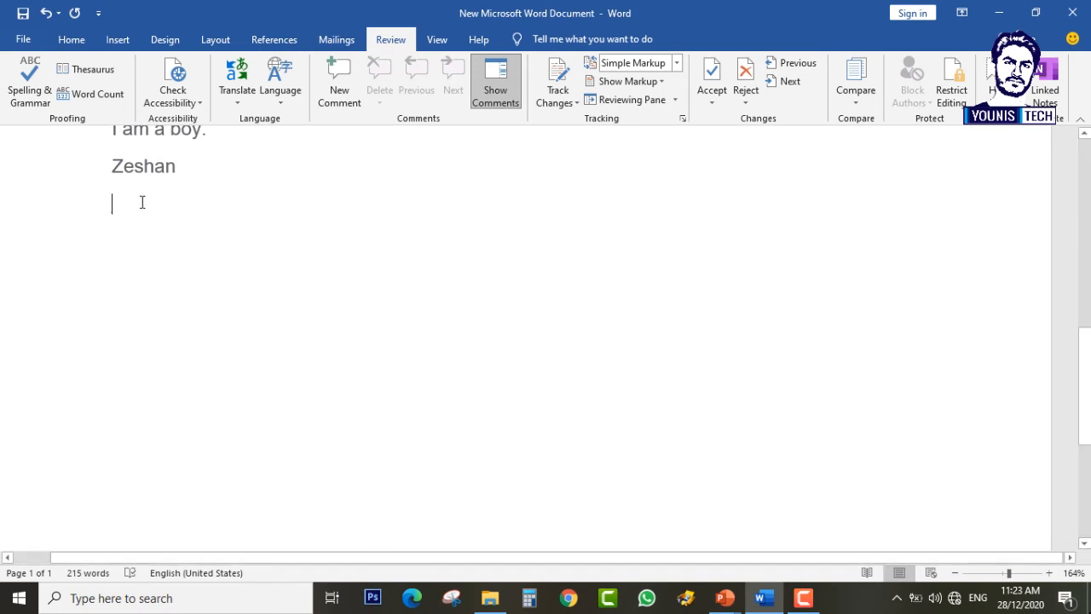
pyautogui.rightClick(137, 168)
pyautogui.click(329, 285)
pyautogui.hotkey('ctrl', 'z')
pyautogui.hotkey('ctrl', 'z')
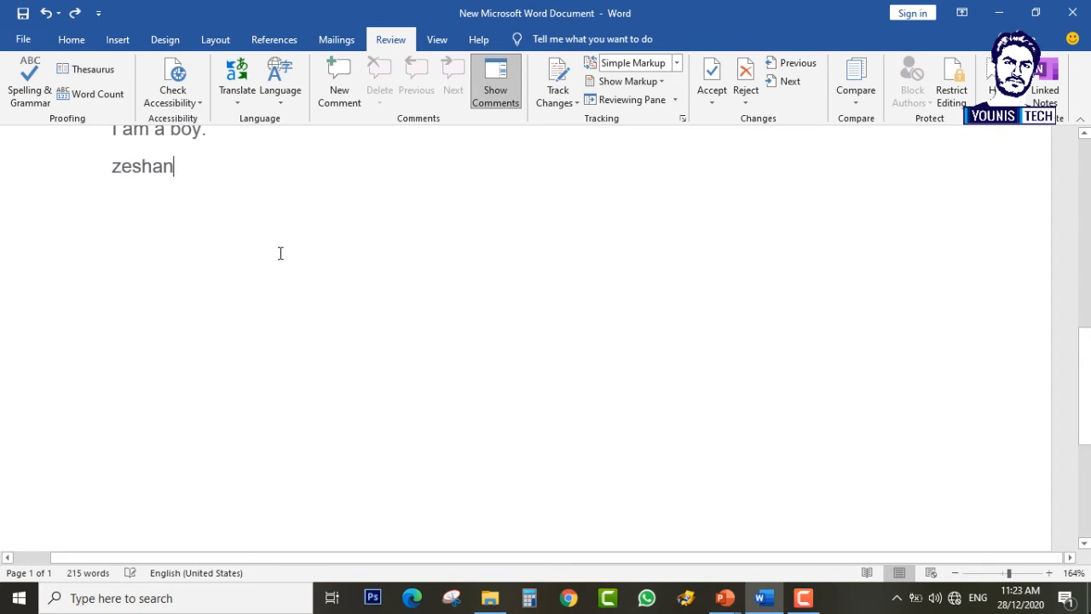
pyautogui.rightClick(123, 174)
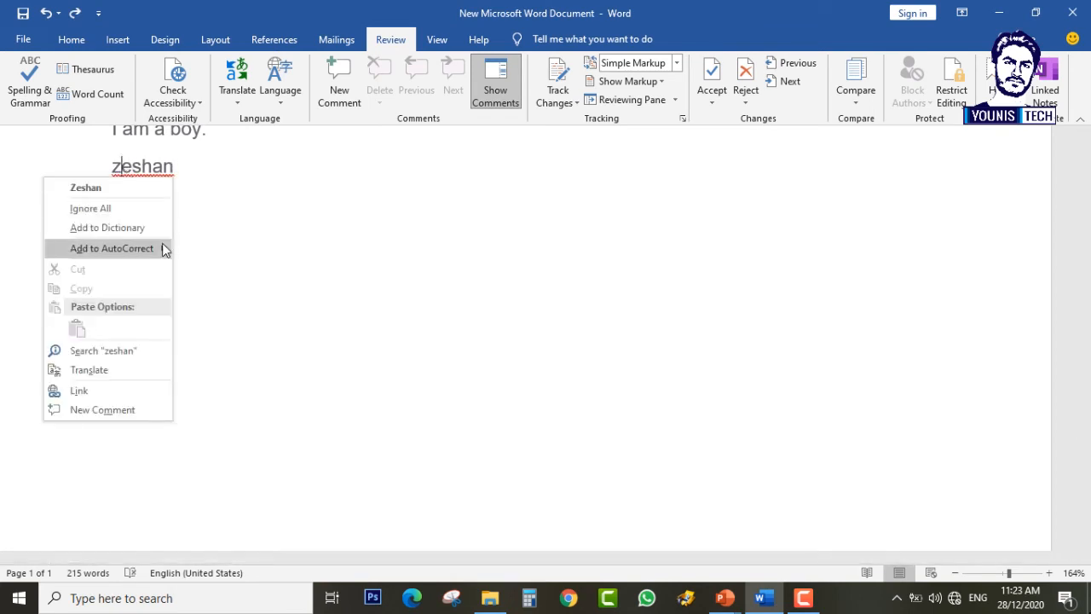
pyautogui.moveTo(124, 252)
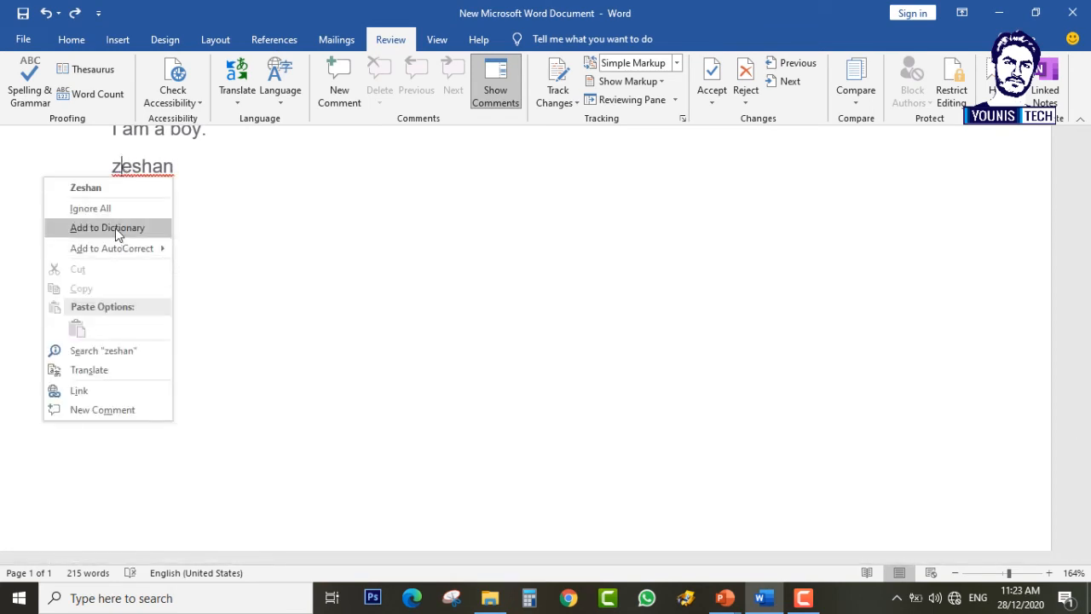
pyautogui.click(115, 228)
# Step: Type the same name again on its own new line below
pyautogui.press('Return')
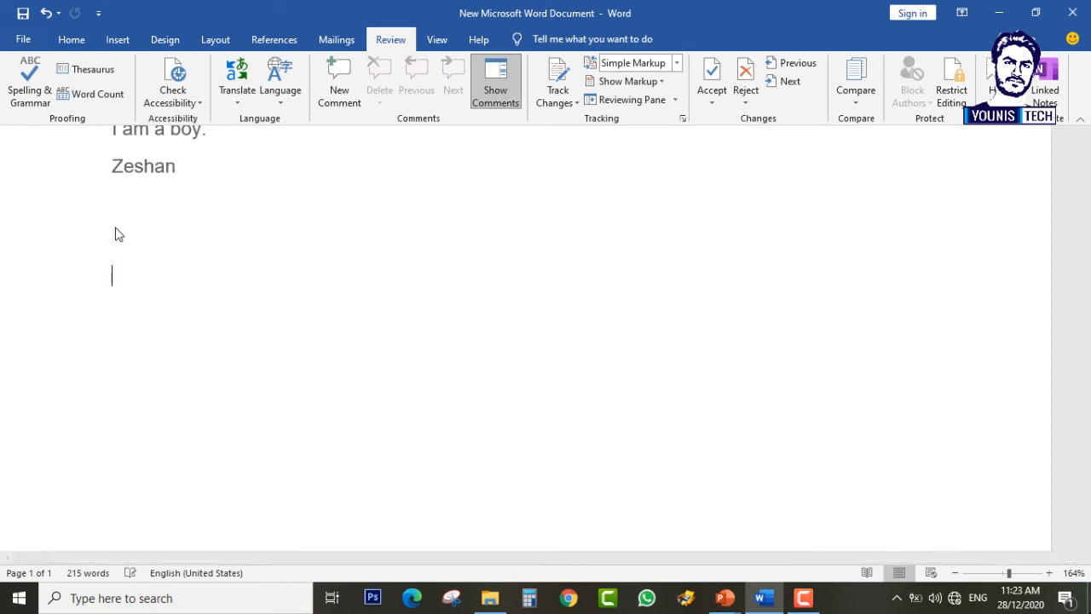
pyautogui.write('zeshan')
pyautogui.press('Return')
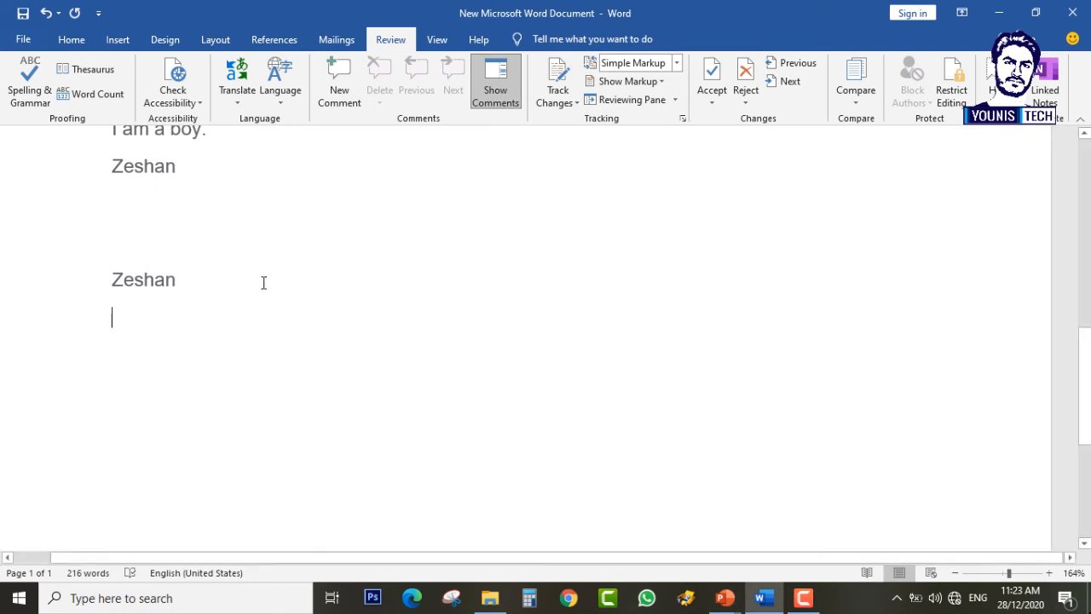
pyautogui.click(182, 283)
pyautogui.tripleClick(146, 285)
pyautogui.click(195, 297)
# Step: Review the spelling options for the second Zeshan line, then dismiss them
pyautogui.scroll(2, 194, 297)
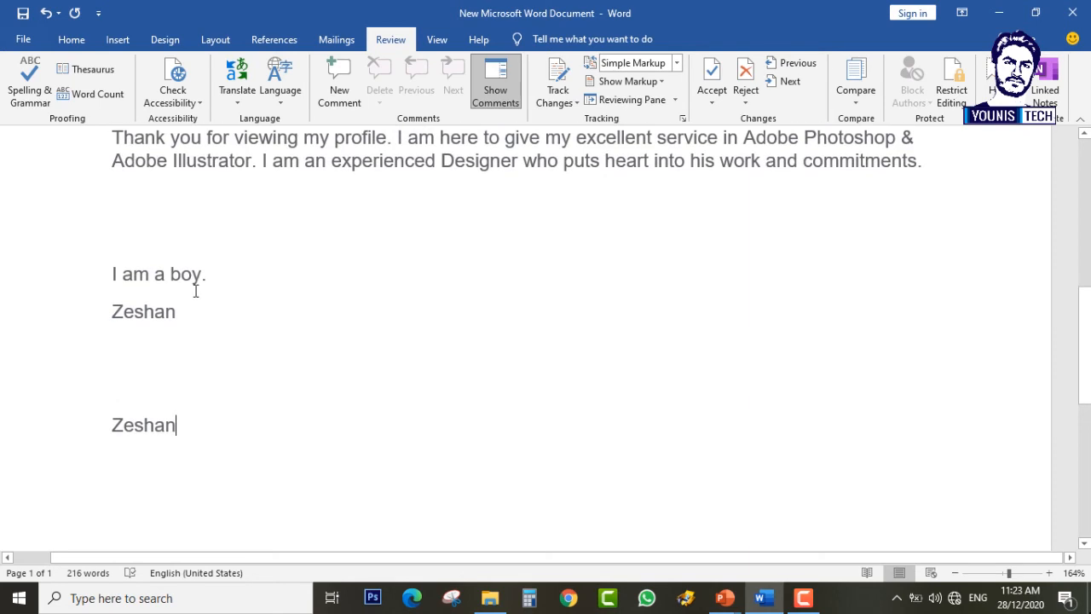
pyautogui.scroll(-2, 195, 291)
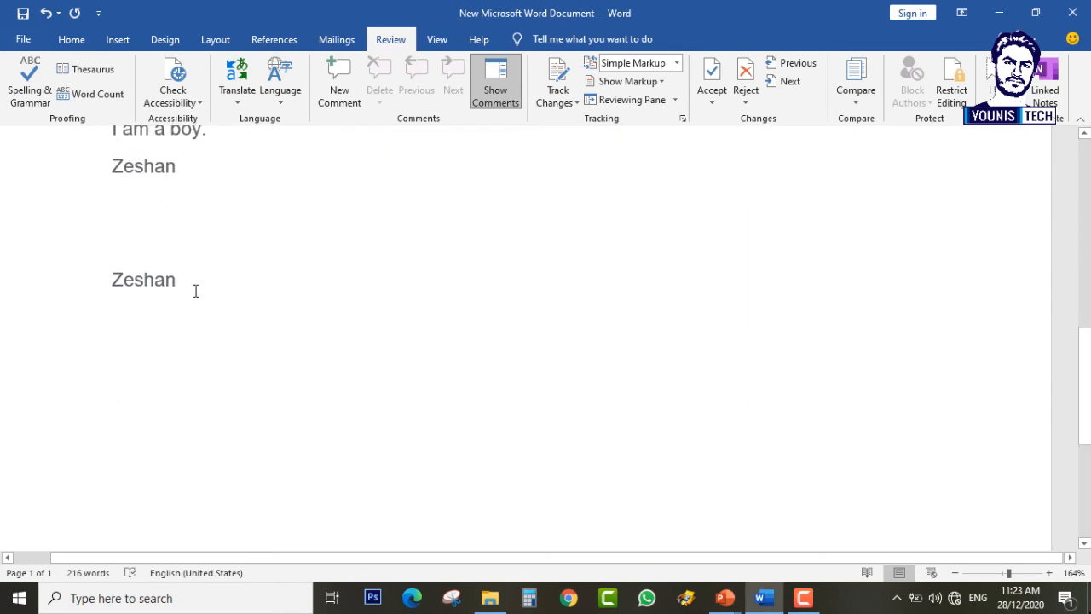
pyautogui.rightClick(159, 273)
pyautogui.press('Escape')
# Step: Add a 'tahir' line below Zeshan, view its suggestions, and bring up the PowerPoint window previews
pyautogui.click(154, 355)
pyautogui.write('tahir')
pyautogui.press('Return')
pyautogui.rightClick(130, 360)
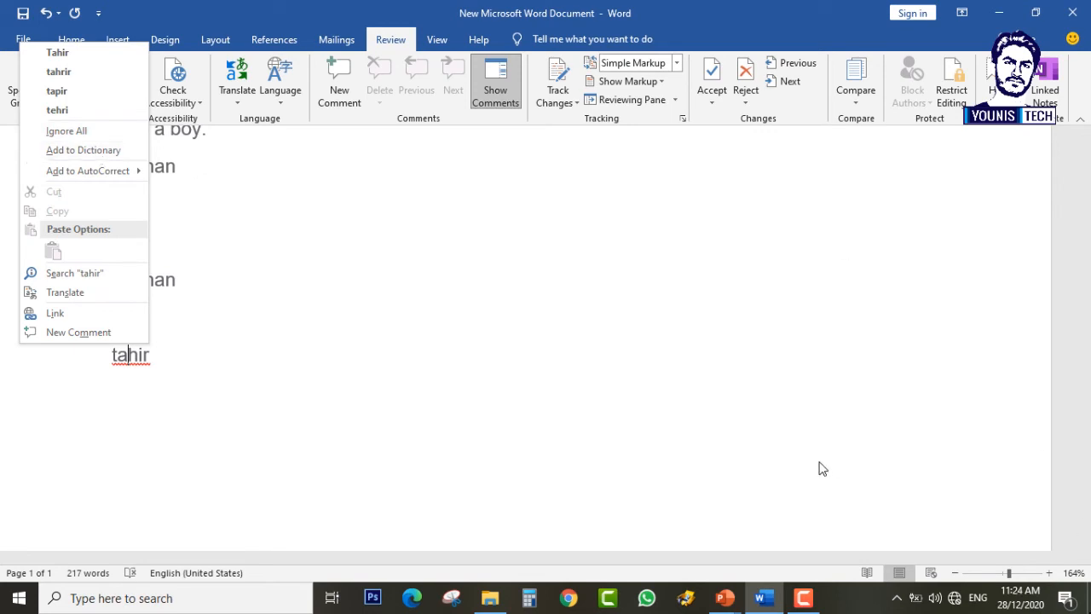
pyautogui.click(727, 597)
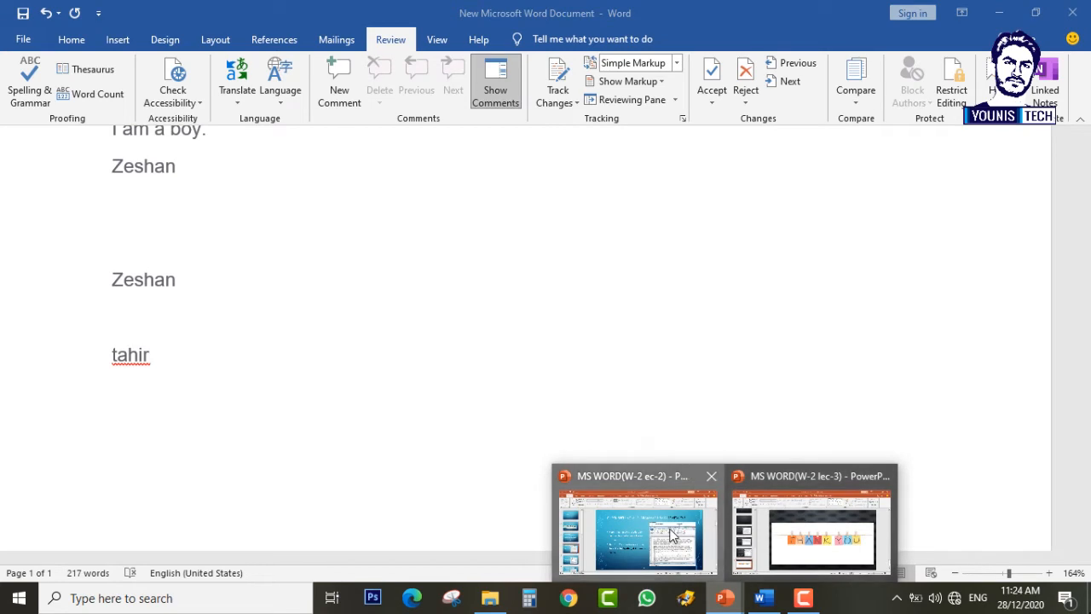
# Step: Open the MS WORD(W-2 ec-2) presentation and scroll to slide 7, How to fix errors
pyautogui.click(638, 533)
pyautogui.scroll(-1, 216, 304)
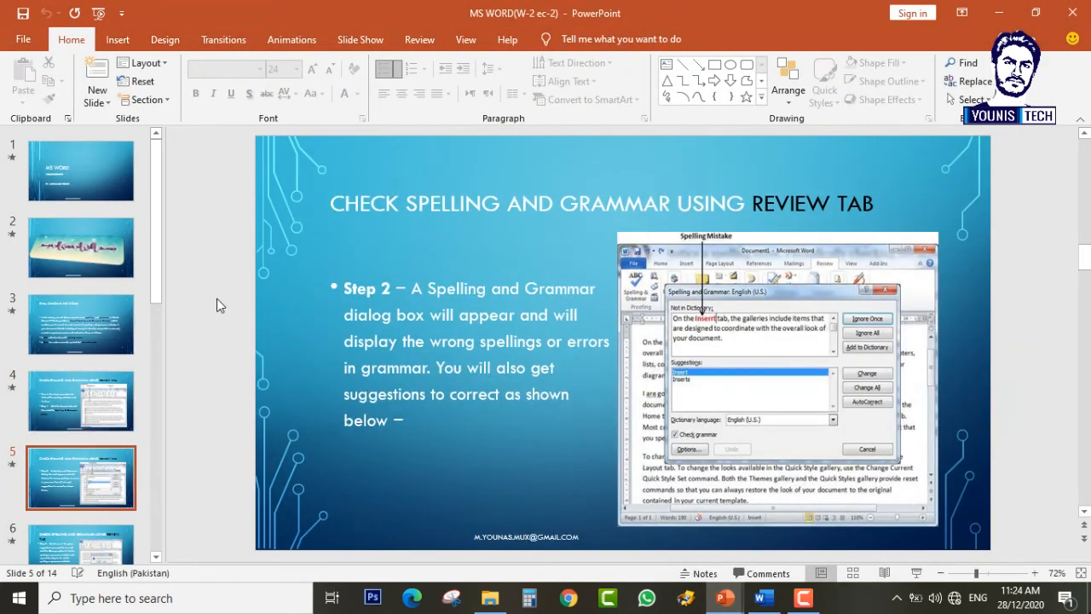
pyautogui.scroll(-1, 217, 305)
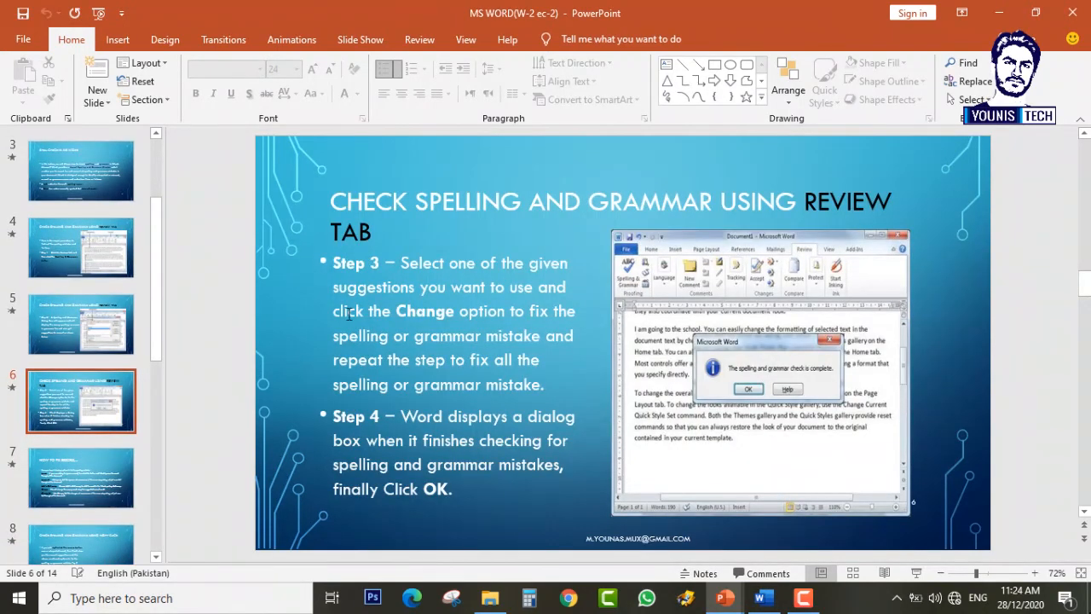
pyautogui.scroll(-1, 285, 304)
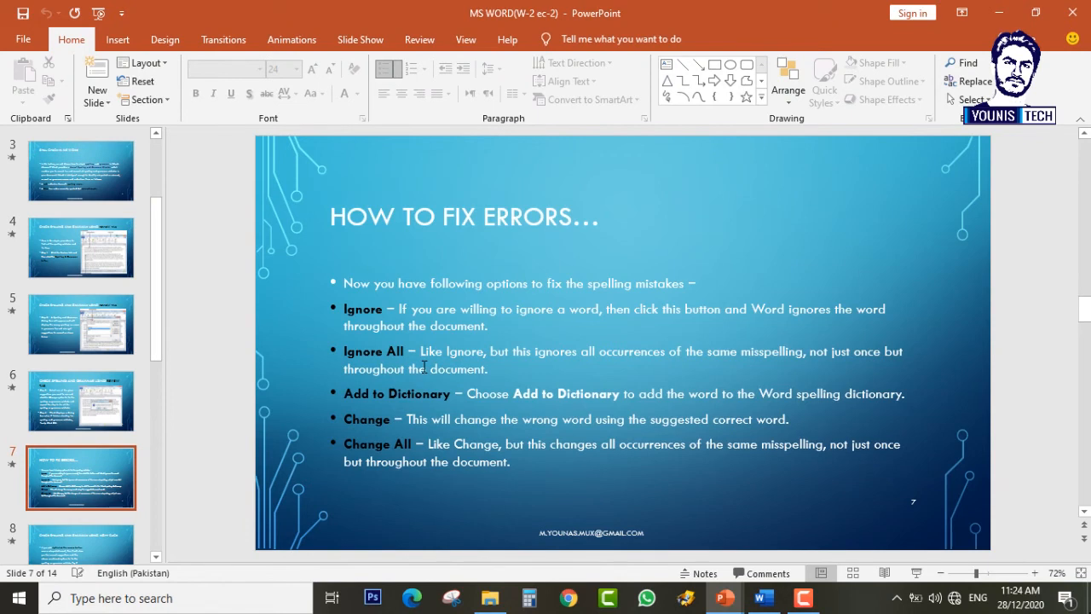
# Step: Highlight the Ignore All bullet in the slide's bullet list
pyautogui.click(363, 358)
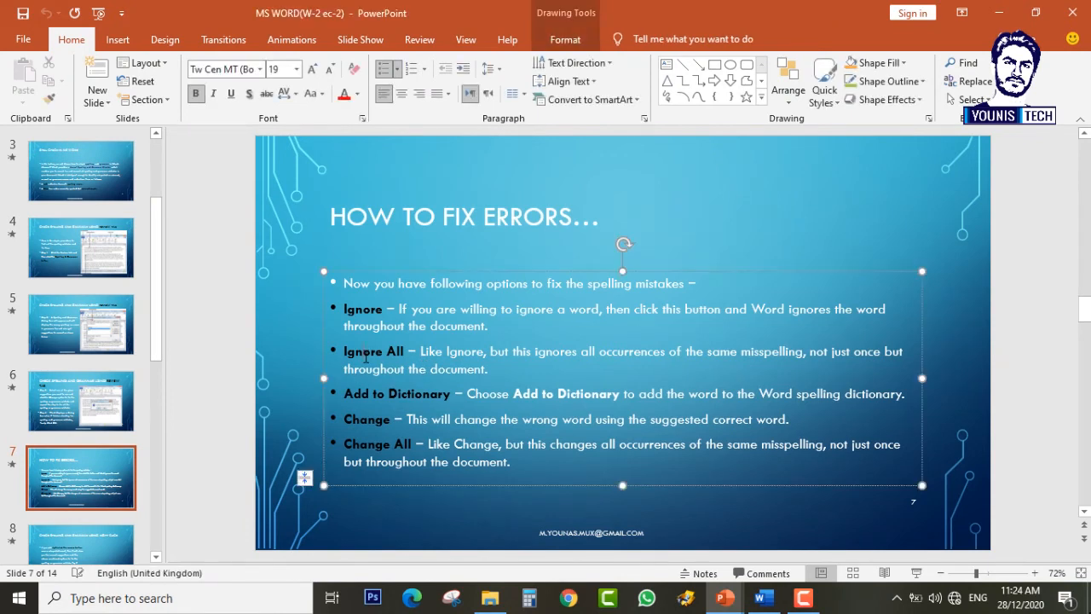
pyautogui.click(292, 346)
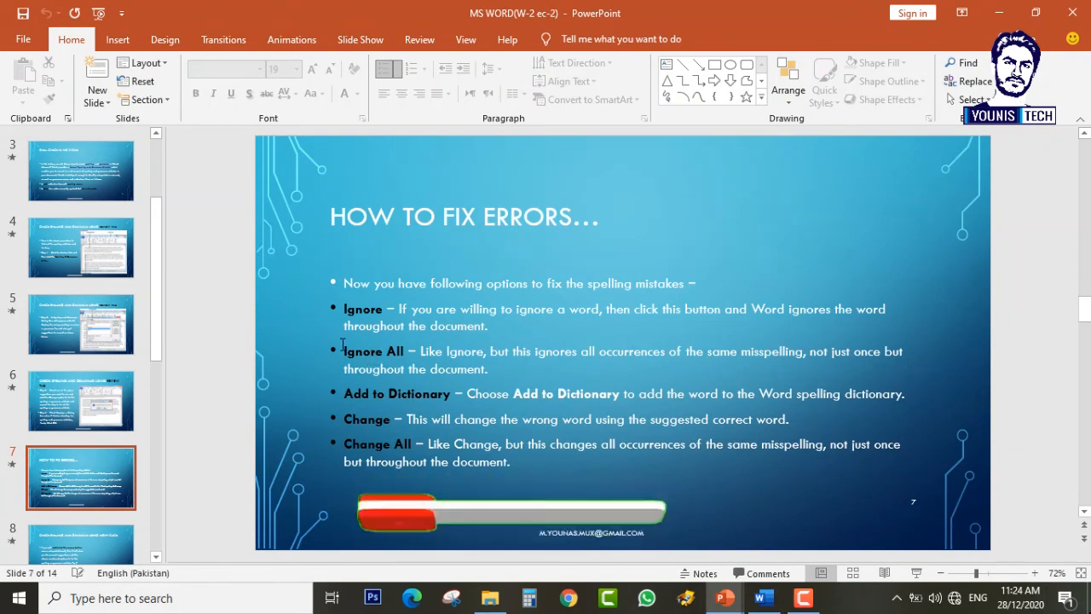
pyautogui.tripleClick(342, 349)
pyautogui.click(295, 311)
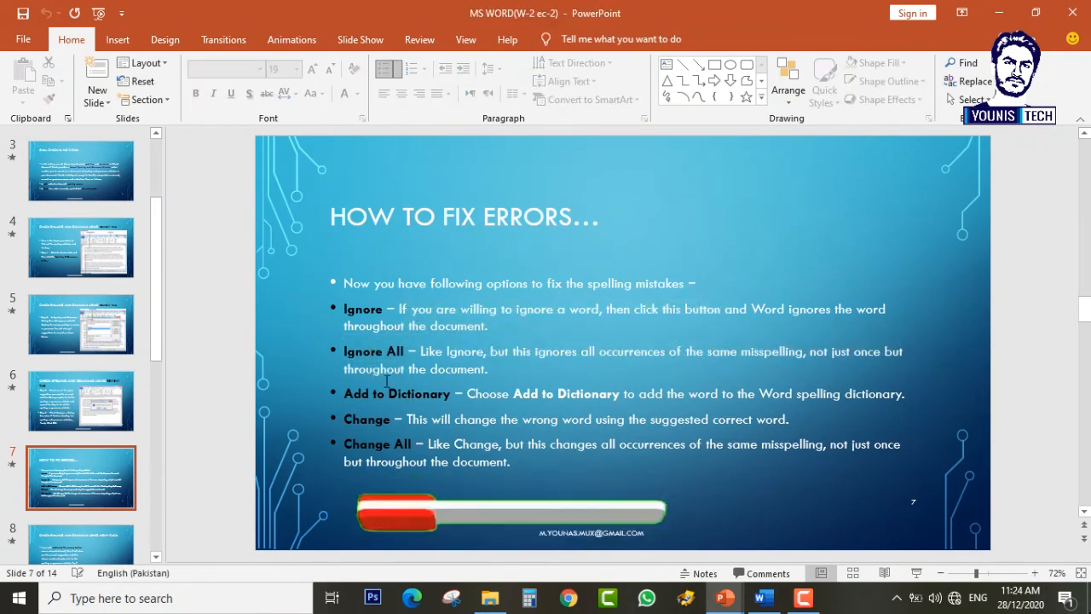
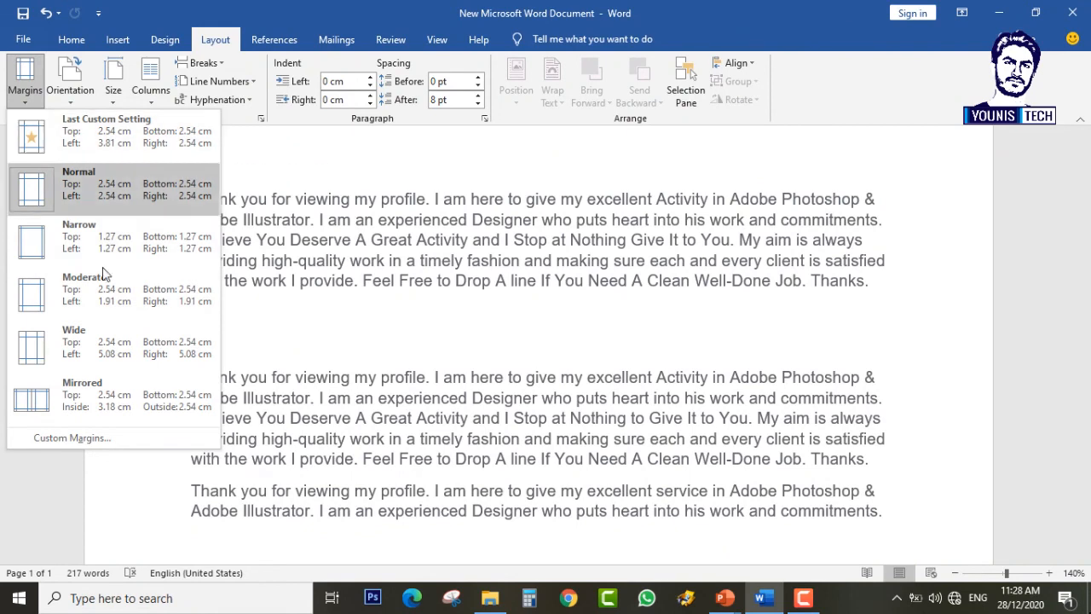
# Step: Enter 4 cm for the top, bottom, left and right margins in Custom Margins and apply them
pyautogui.click(78, 439)
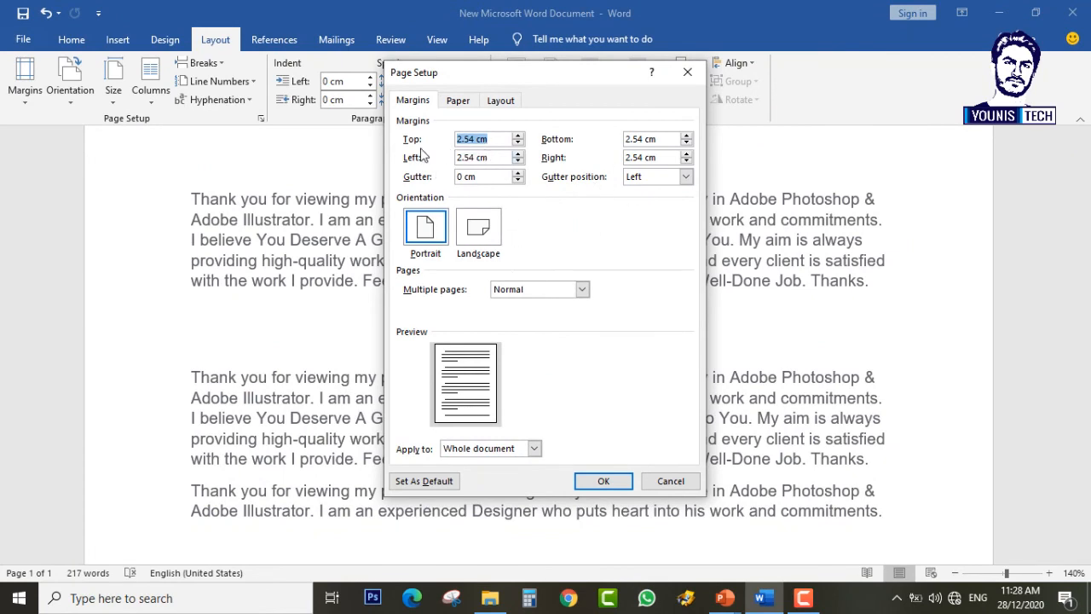
pyautogui.write('4')
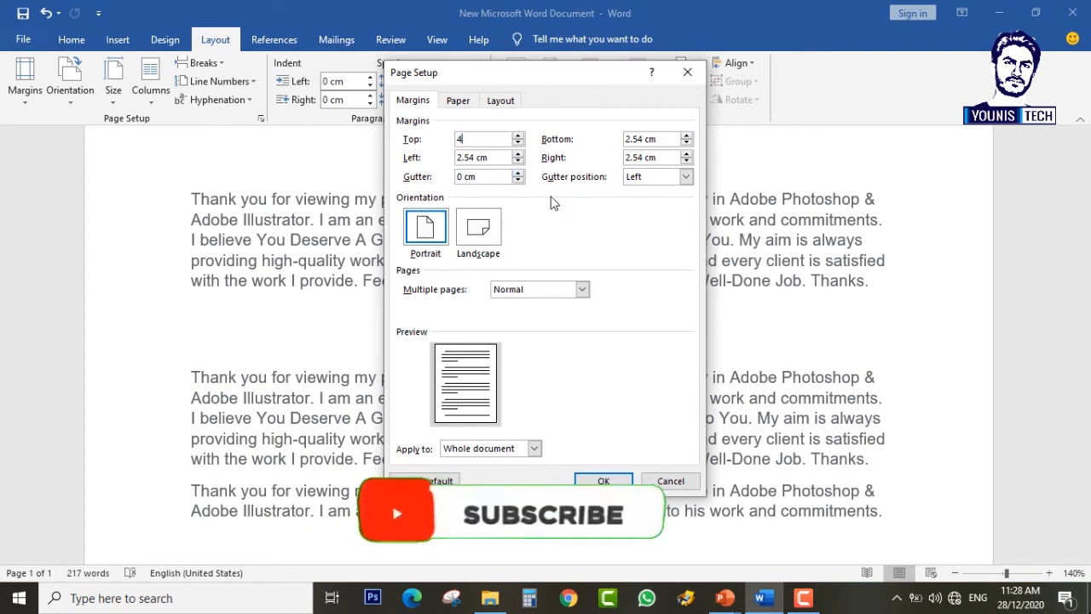
pyautogui.moveTo(657, 139); pyautogui.dragTo(633, 140)
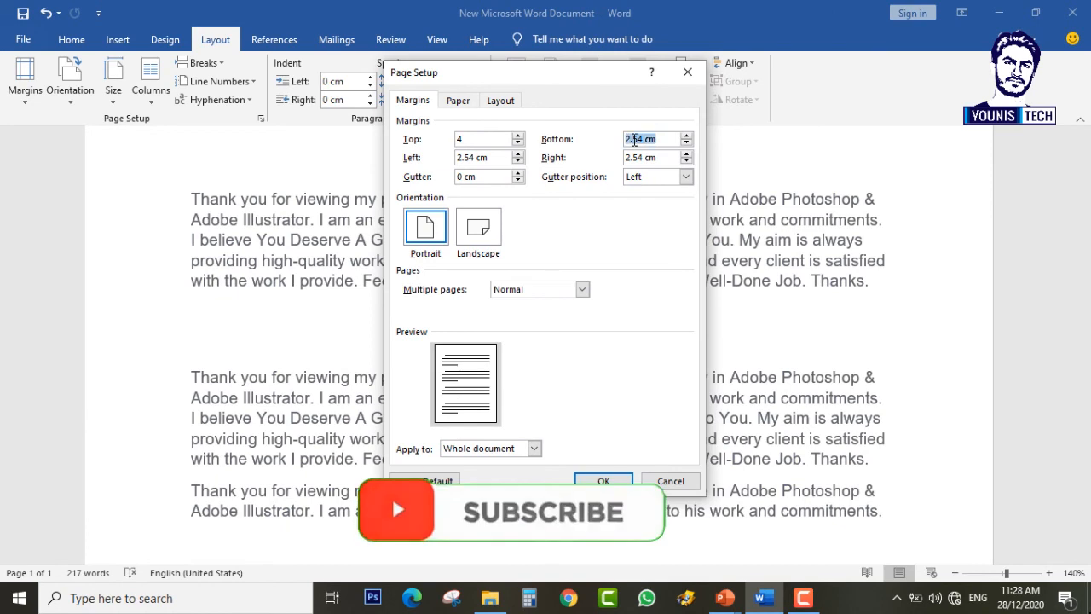
pyautogui.write('4')
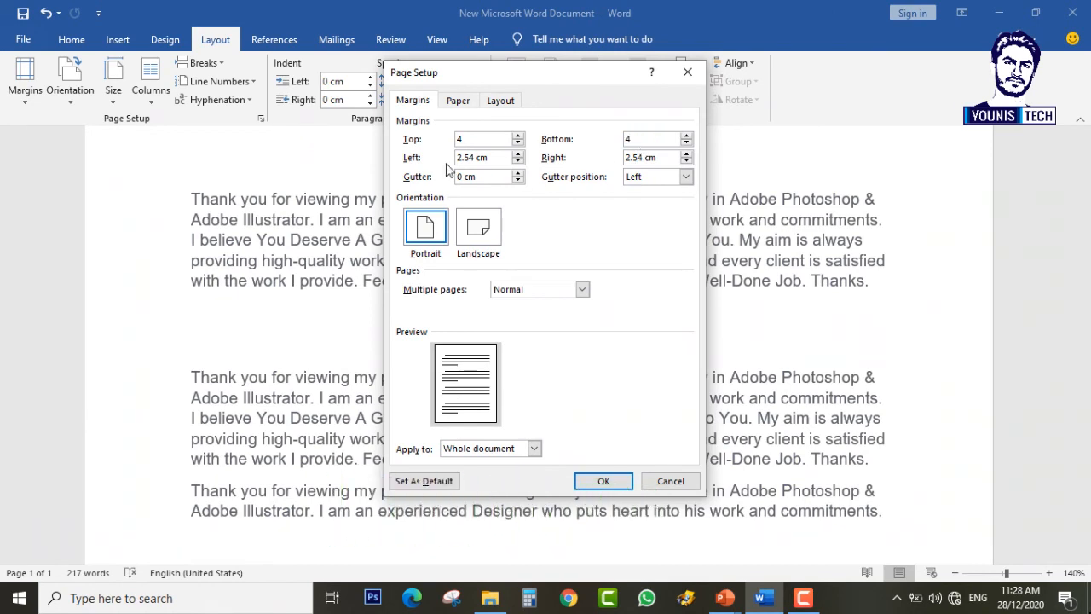
pyautogui.moveTo(465, 157); pyautogui.dragTo(474, 162)
pyautogui.write('4')
pyautogui.doubleClick(632, 159)
pyautogui.write('4')
pyautogui.click(603, 481)
pyautogui.scroll(10, 648, 358)
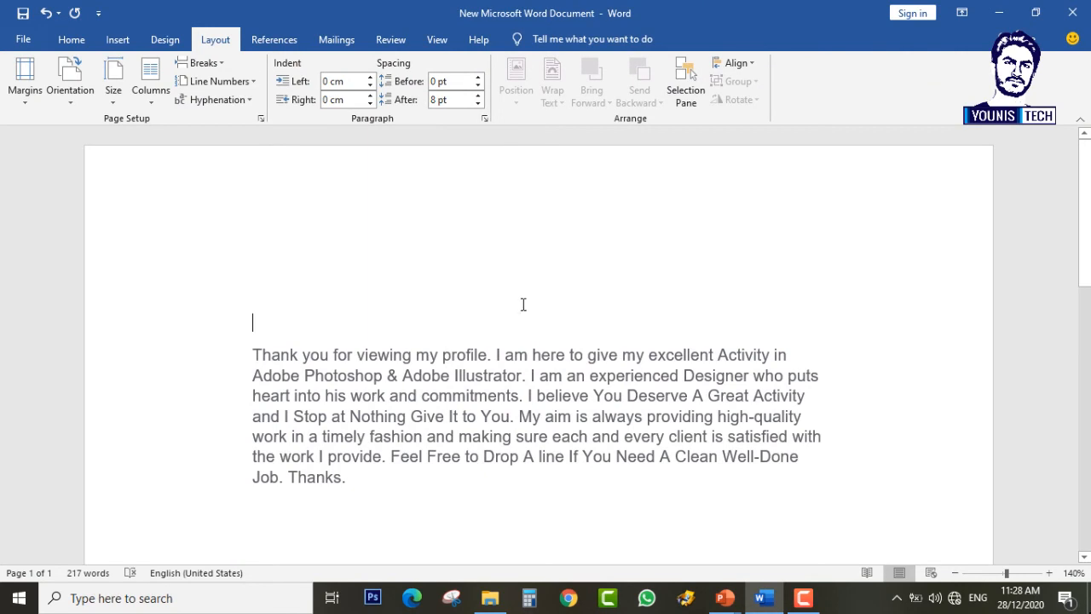
# Step: Switch the page to landscape orientation through Custom Margins
pyautogui.click(194, 418)
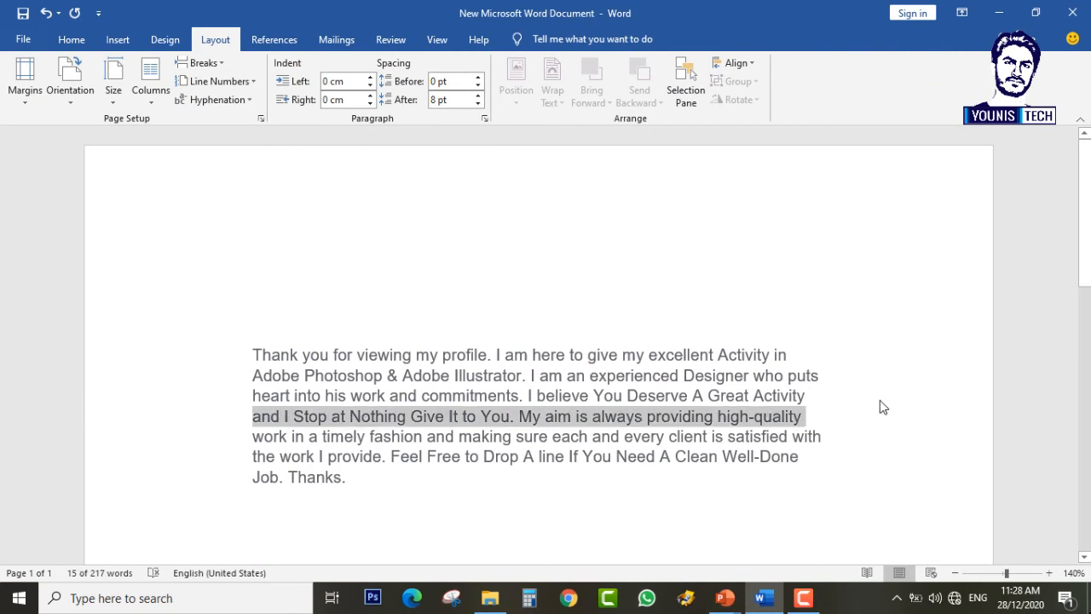
pyautogui.click(524, 417)
pyautogui.scroll(-10, 465, 426)
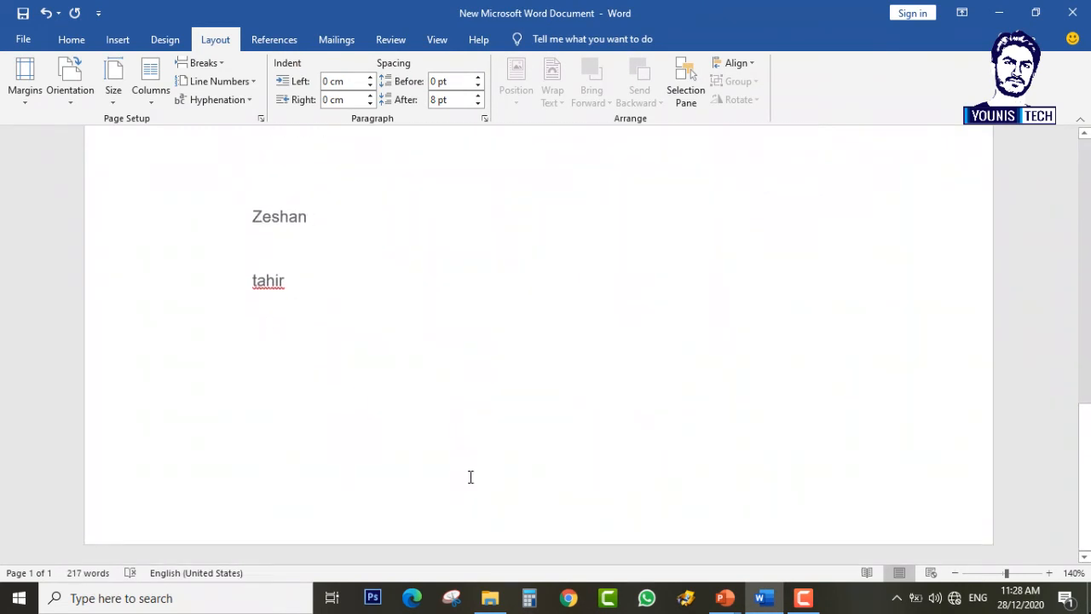
pyautogui.scroll(10, 470, 476)
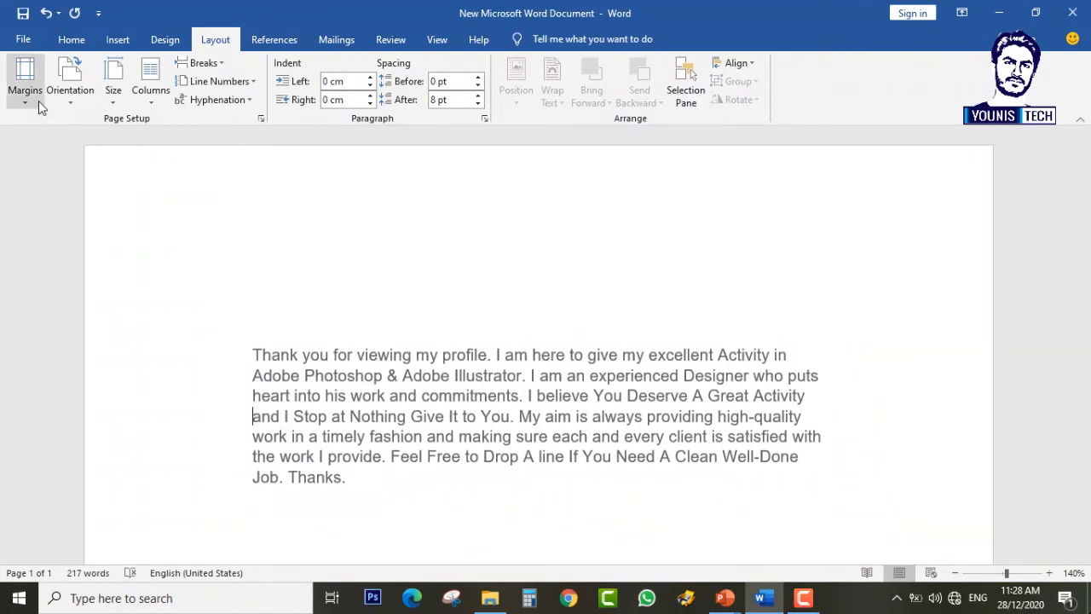
pyautogui.click(39, 100)
pyautogui.click(78, 438)
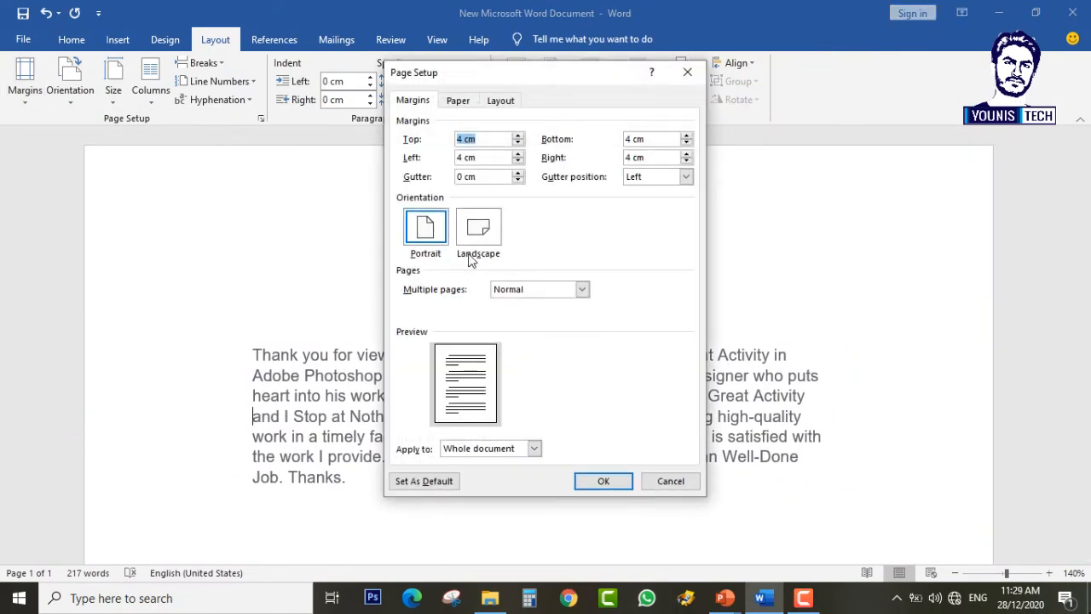
pyautogui.click(479, 226)
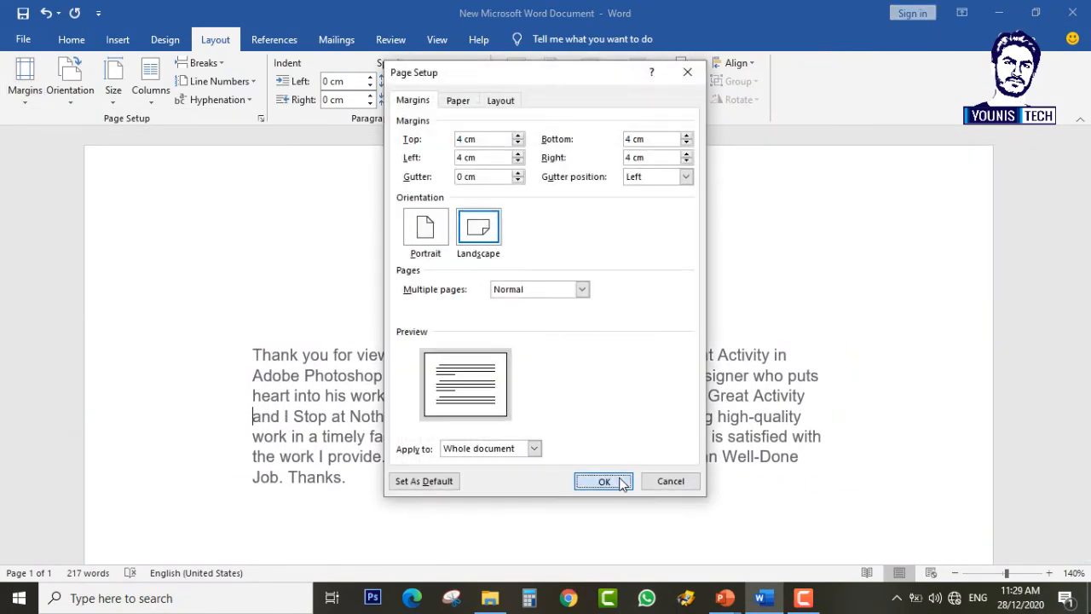
pyautogui.click(603, 481)
pyautogui.scroll(-3, 673, 394)
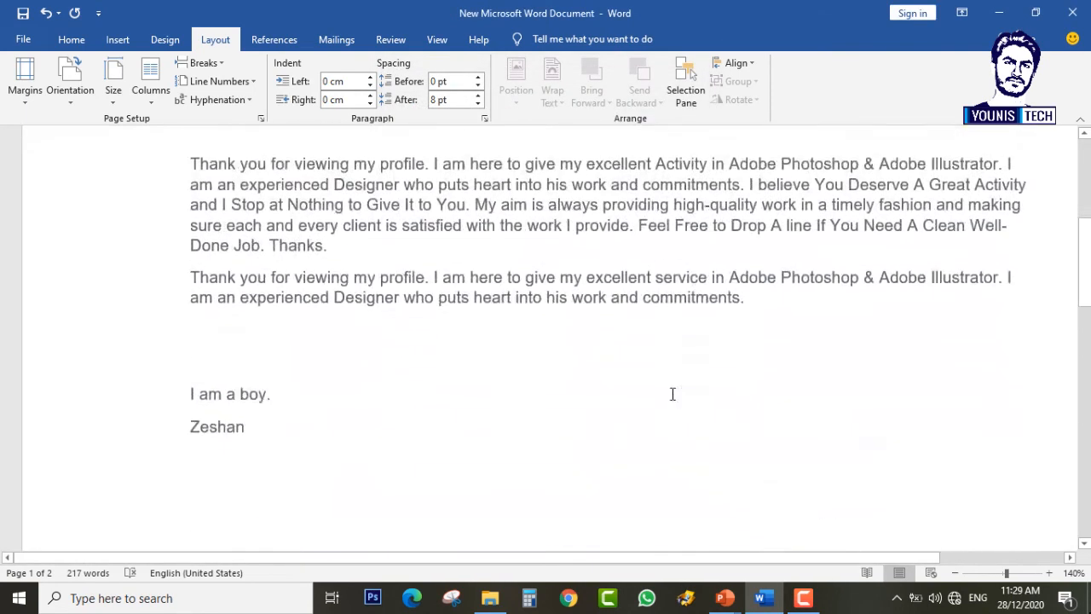
pyautogui.moveTo(715, 559); pyautogui.dragTo(640, 534)
pyautogui.scroll(5, 534, 455)
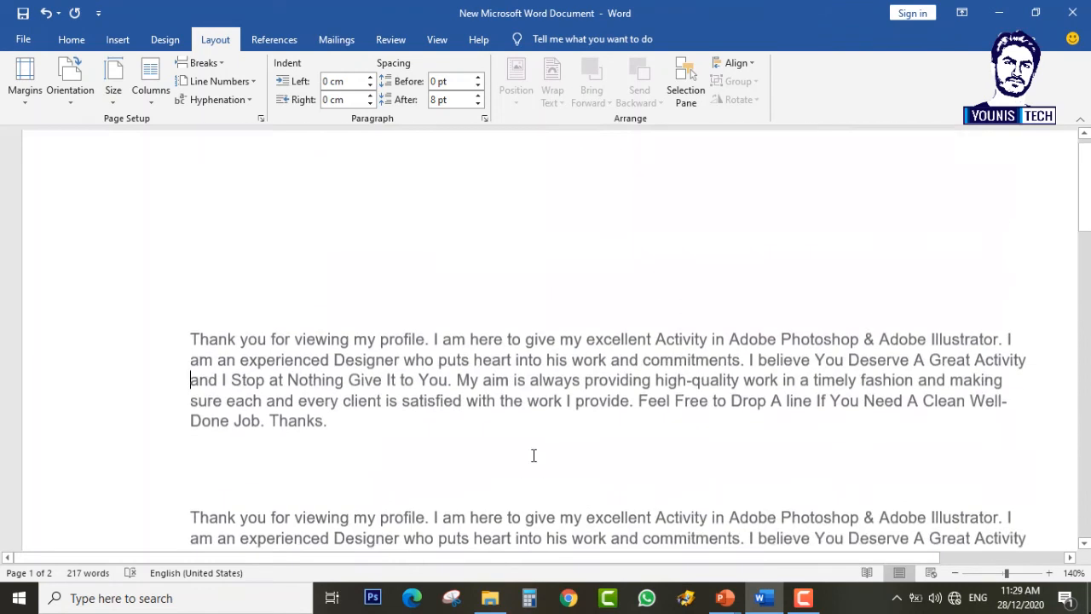
# Step: Reopen Custom Margins, then bring PowerPoint's 'Adjust Margins' slide to the front
pyautogui.click(24, 78)
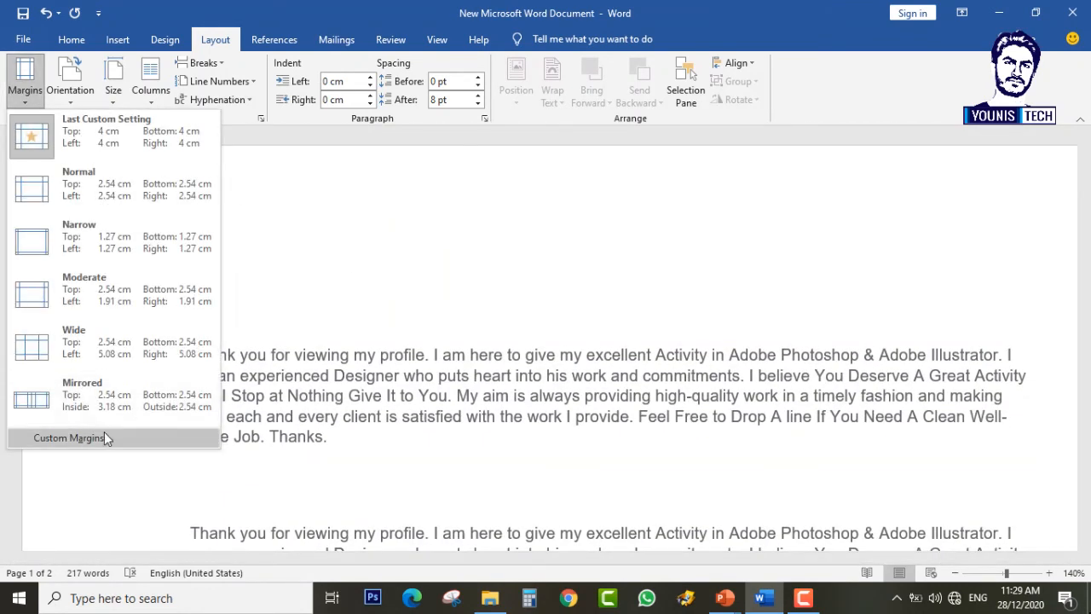
pyautogui.click(69, 437)
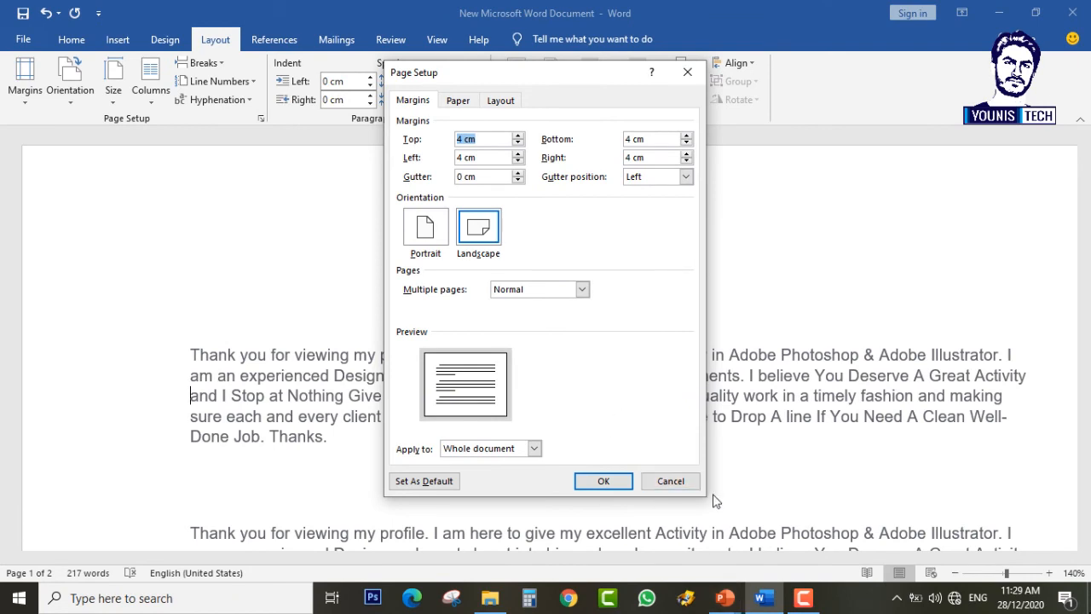
pyautogui.moveTo(725, 598)
pyautogui.click(646, 546)
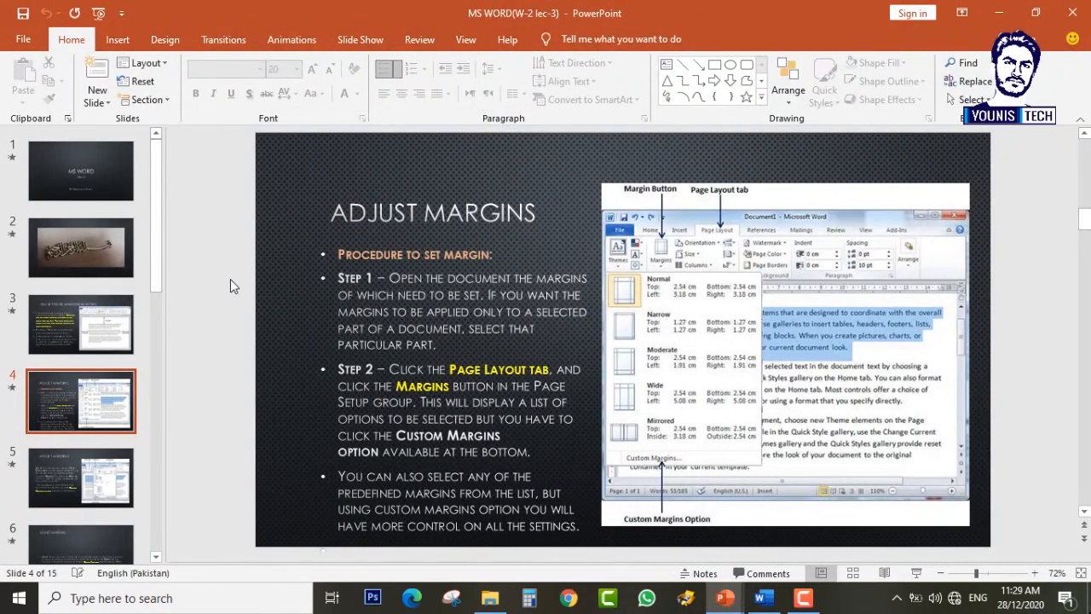
# Step: Advance the lecture from slide 4 through the gutter slide to slide 7, Insert Page Breaks in Word
pyautogui.press('Down')
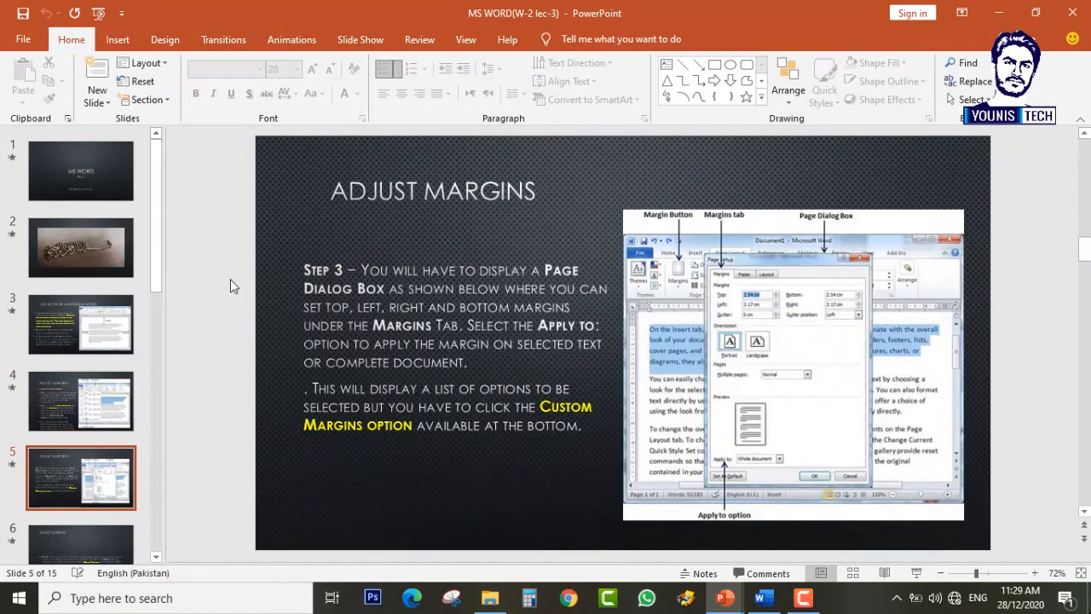
pyautogui.press('Down')
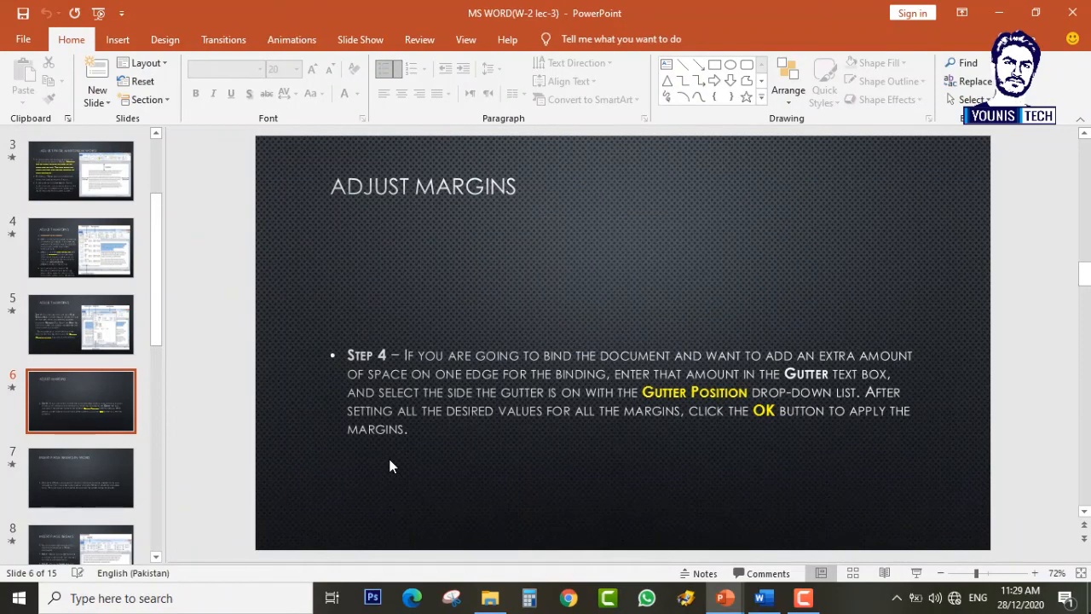
pyautogui.scroll(-1, 388, 465)
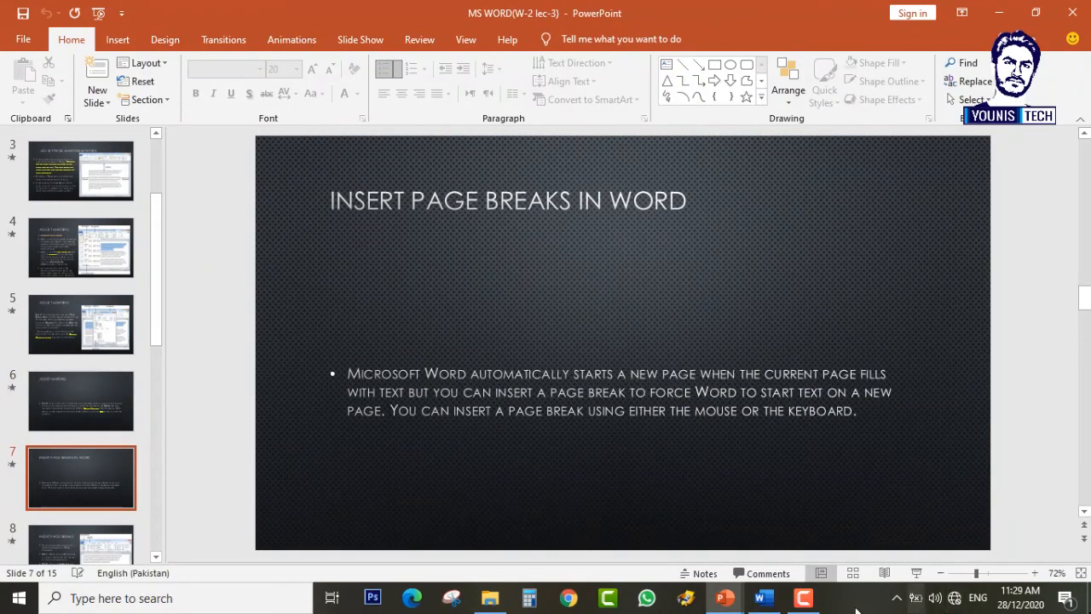
# Step: Apply 2 cm margins on every side, a 3 cm left gutter and portrait orientation
pyautogui.click(763, 598)
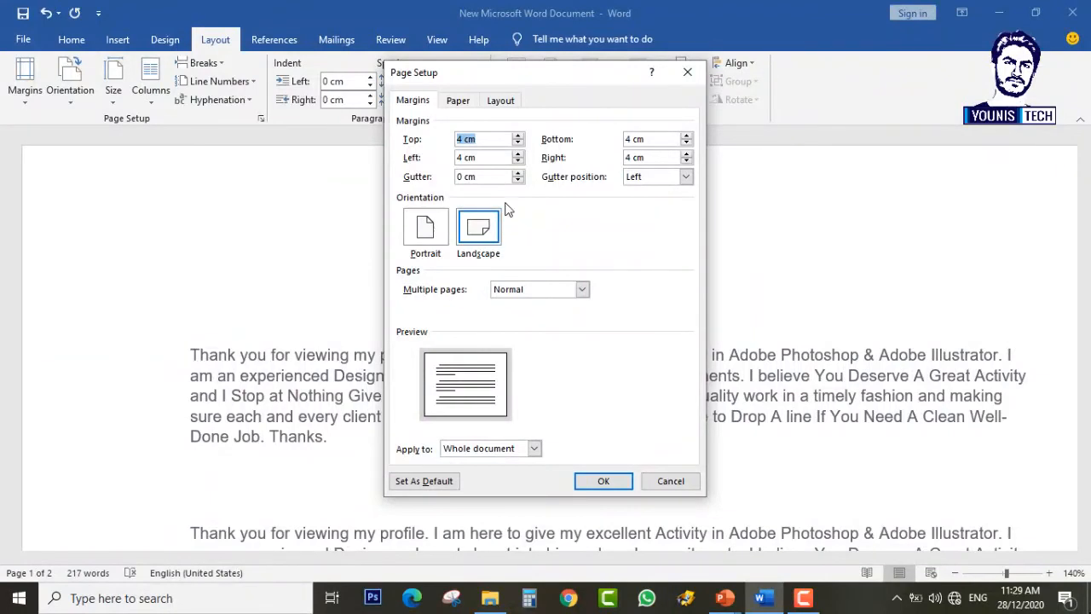
pyautogui.click(462, 177)
pyautogui.click(461, 138)
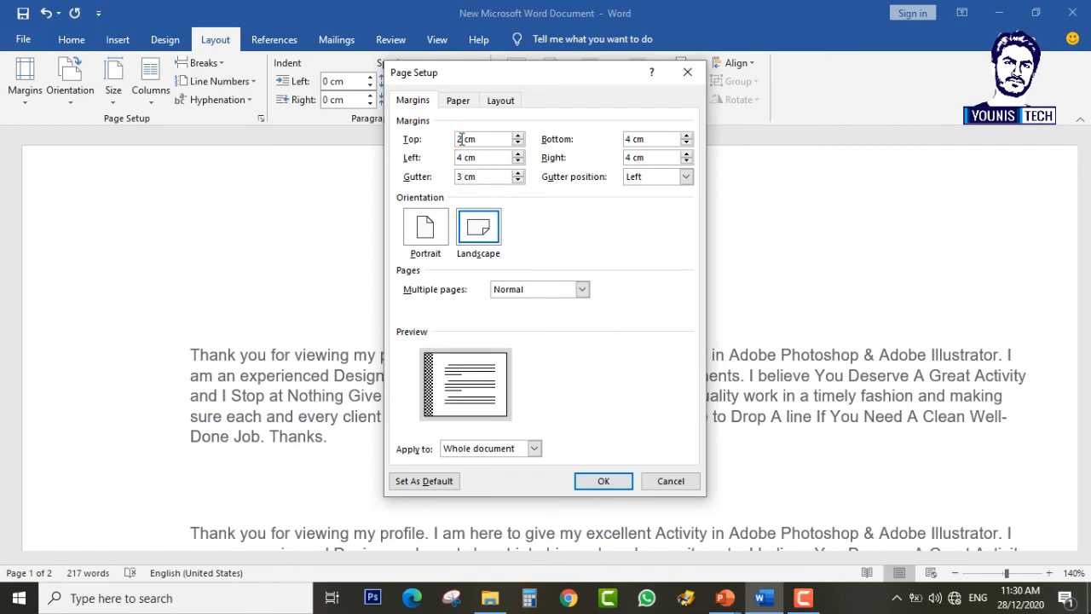
pyautogui.click(518, 161)
pyautogui.click(460, 158)
pyautogui.doubleClick(471, 156)
pyautogui.write('2')
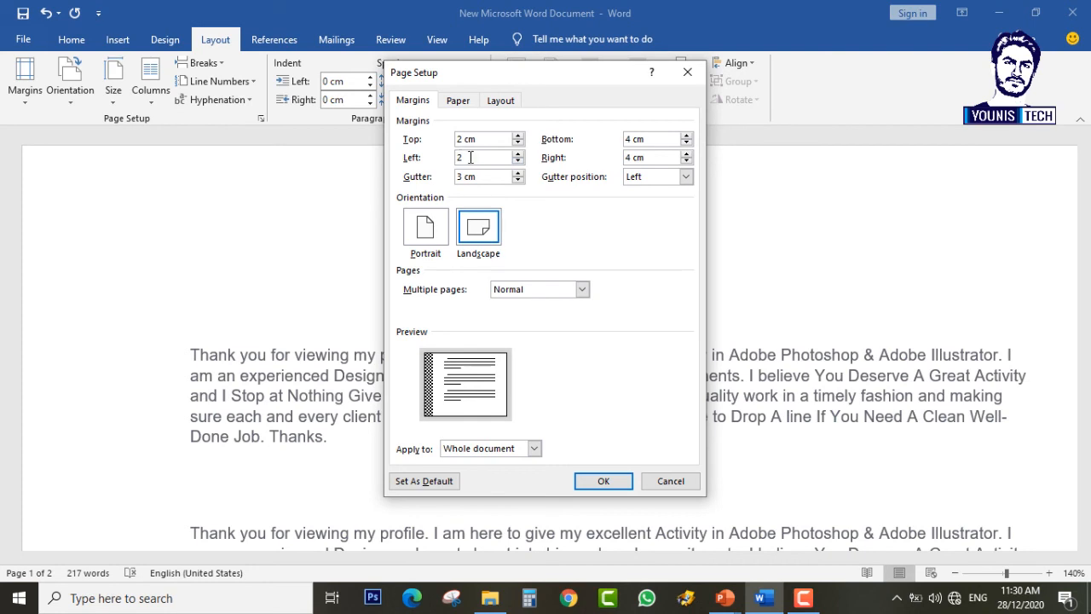
pyautogui.click(630, 140)
pyautogui.click(633, 158)
pyautogui.click(441, 234)
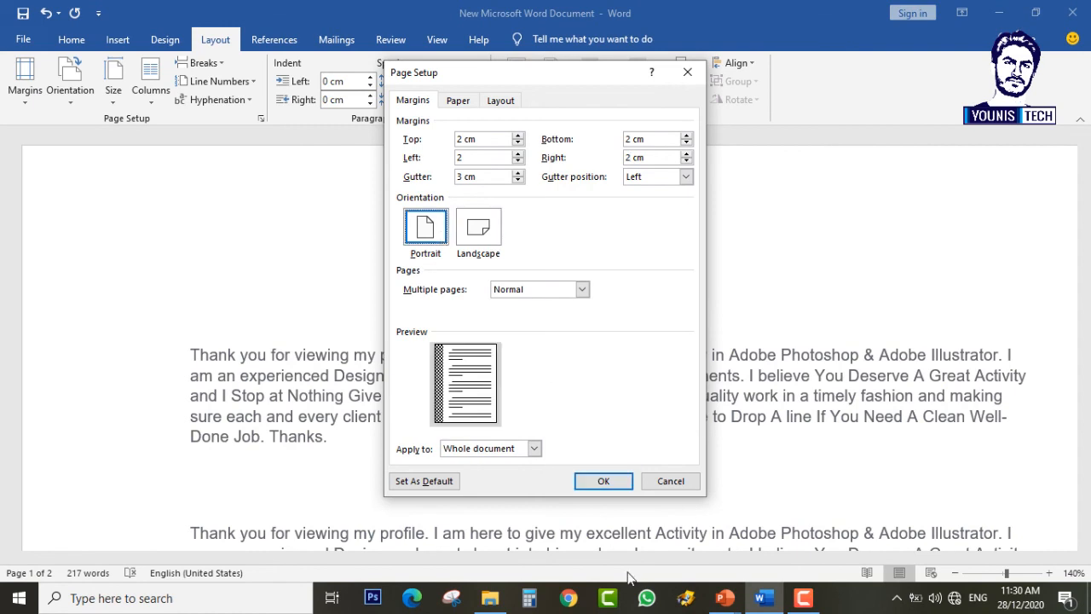
pyautogui.click(601, 483)
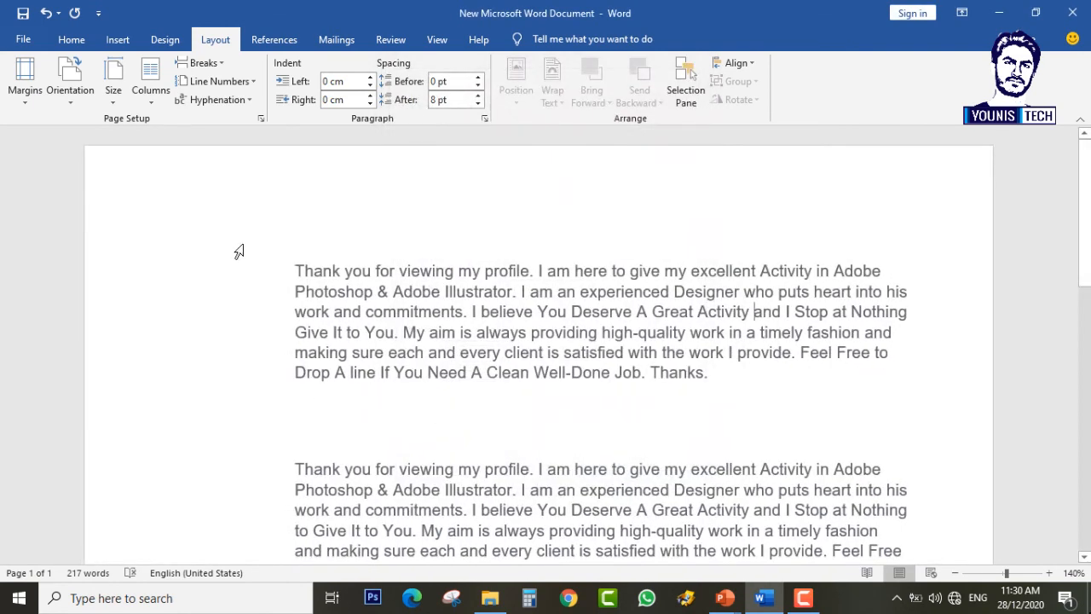
pyautogui.scroll(-6, 148, 426)
pyautogui.scroll(3, 149, 423)
pyautogui.scroll(5, 152, 341)
pyautogui.scroll(-2, 925, 350)
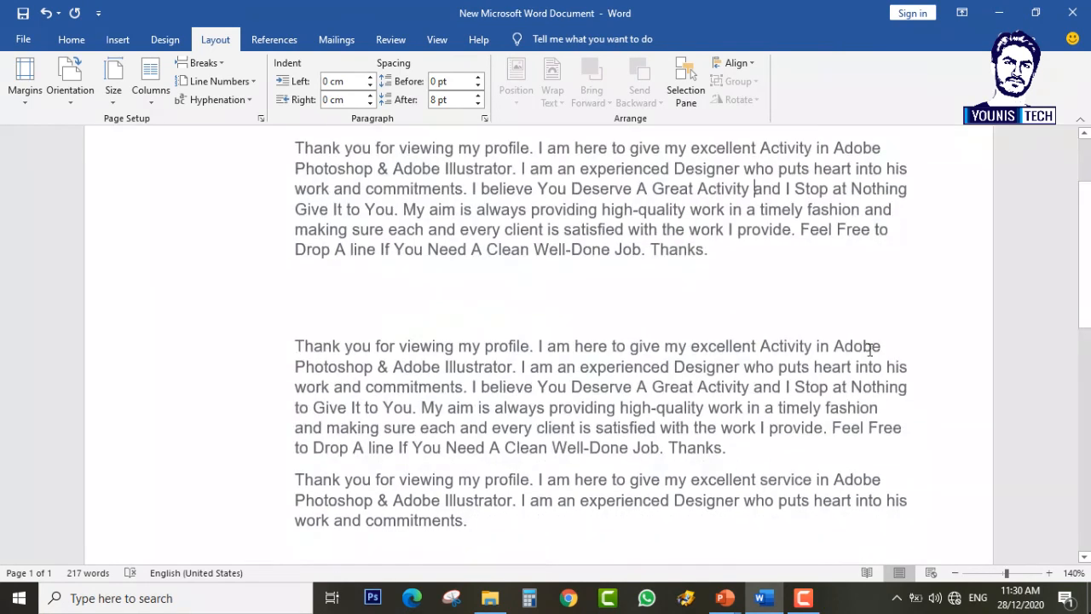
pyautogui.scroll(2, 244, 250)
pyautogui.scroll(-10, 247, 352)
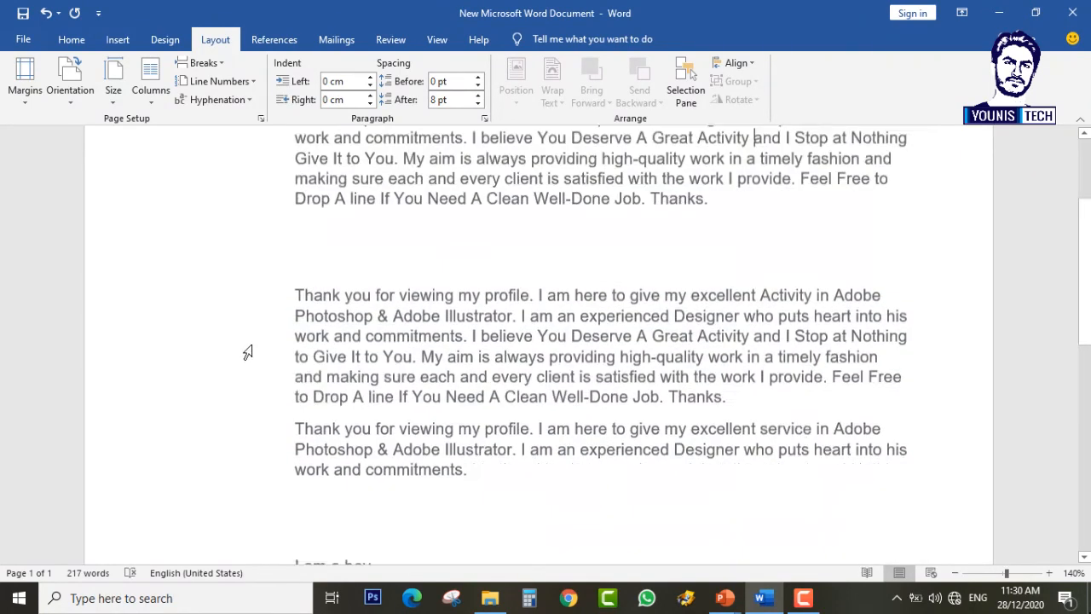
pyautogui.scroll(9, 247, 366)
pyautogui.scroll(1, 248, 367)
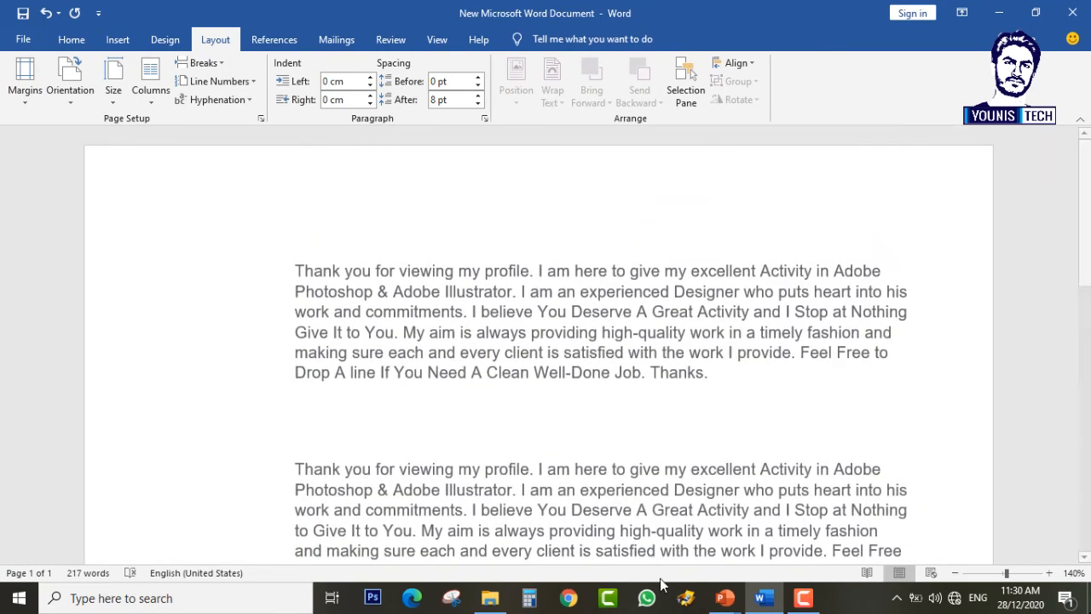
# Step: Review the 'Insert Page Breaks' slide title in PowerPoint and scroll on to slide 8
pyautogui.moveTo(725, 598)
pyautogui.click(795, 541)
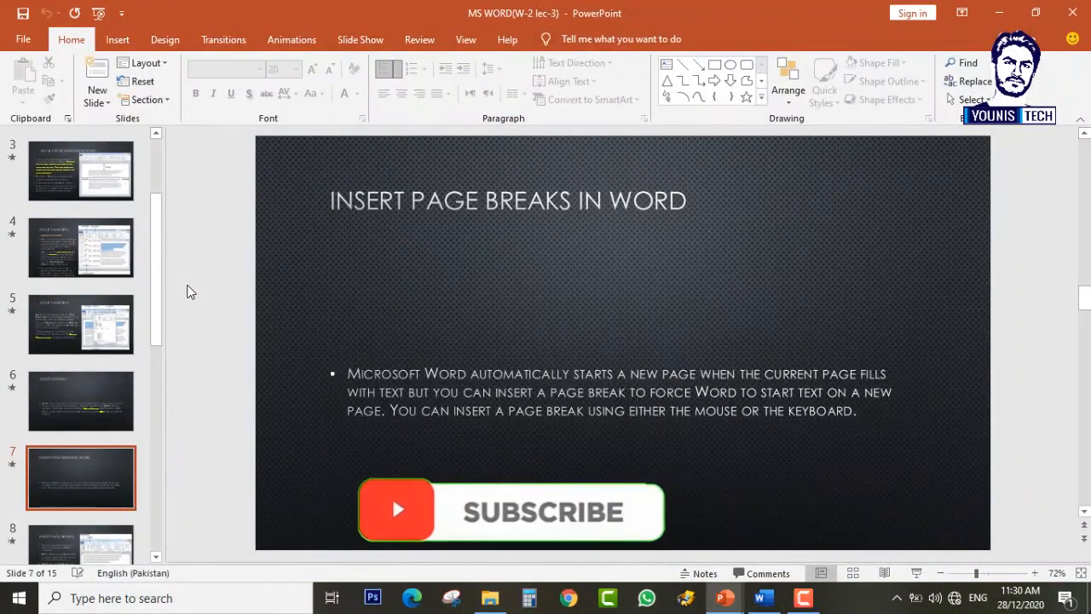
pyautogui.scroll(1, 190, 292)
pyautogui.scroll(-1, 190, 292)
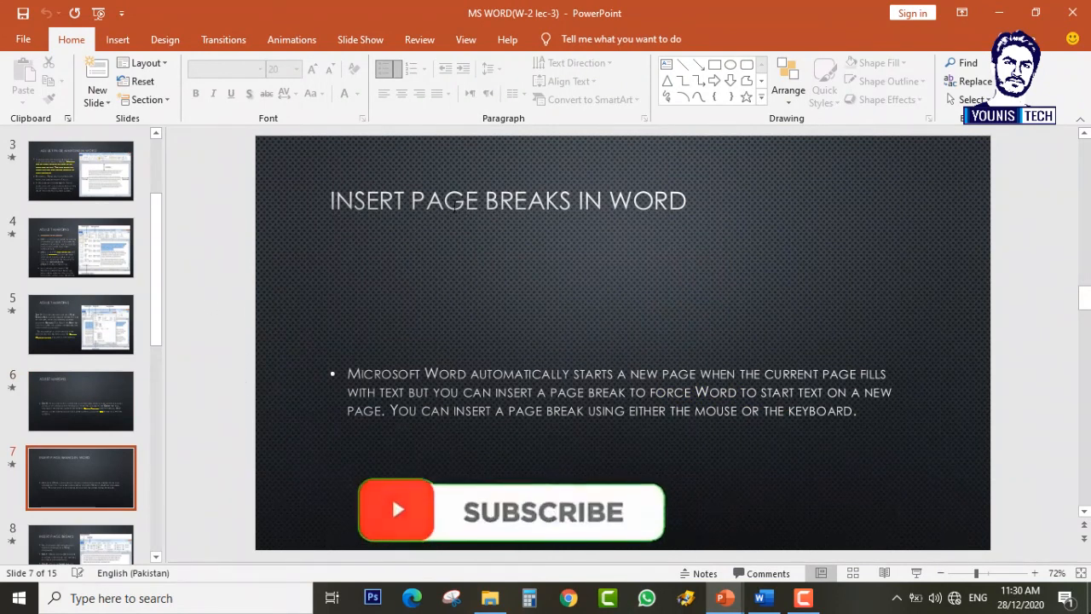
pyautogui.doubleClick(455, 206)
pyautogui.doubleClick(533, 210)
pyautogui.tripleClick(533, 210)
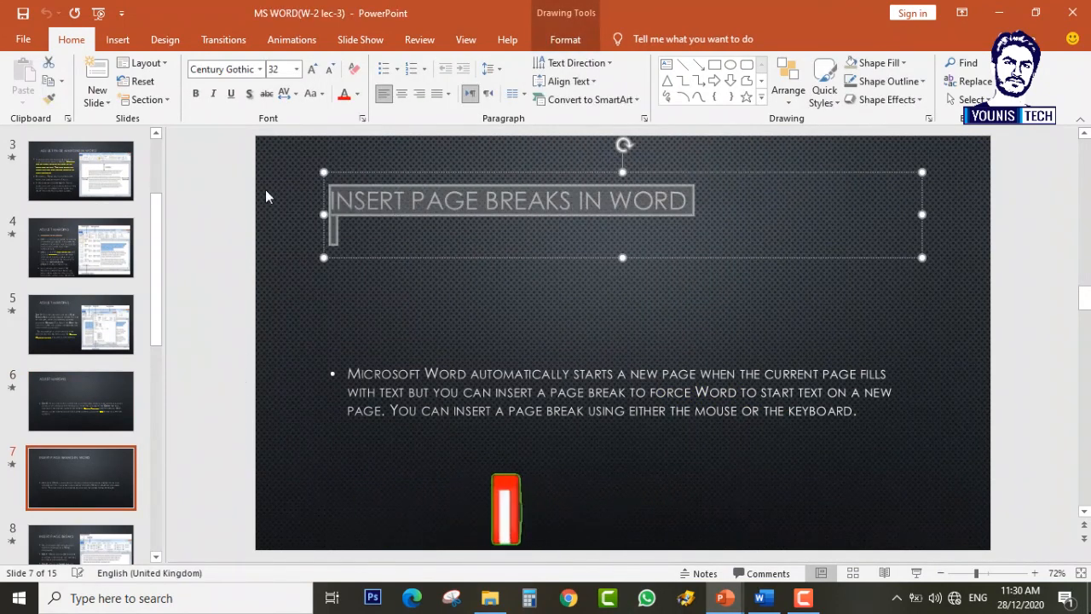
pyautogui.click(261, 187)
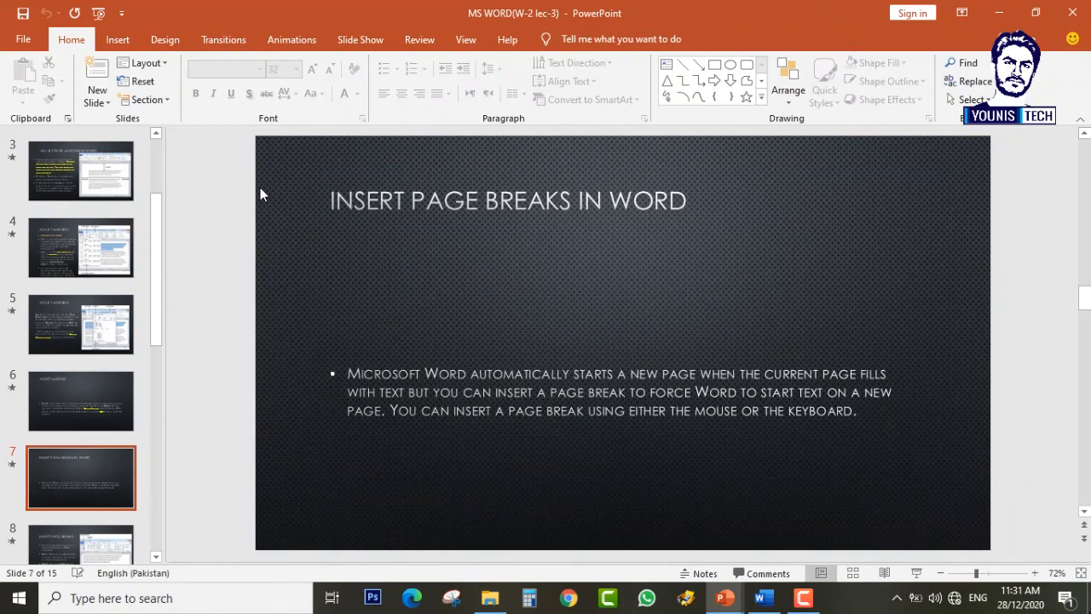
pyautogui.doubleClick(515, 205)
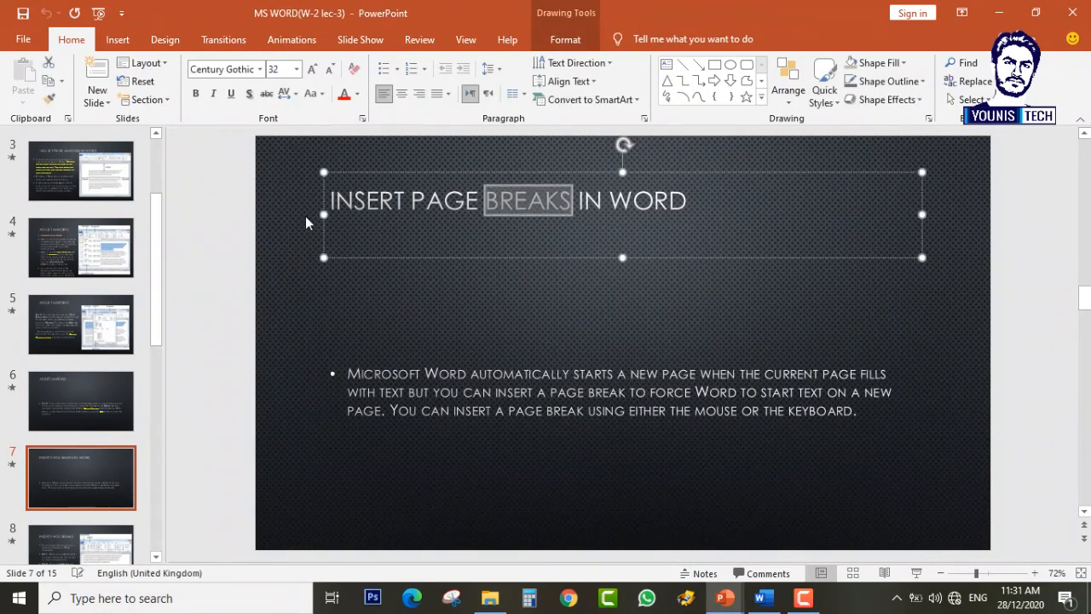
pyautogui.click(305, 215)
pyautogui.doubleClick(435, 202)
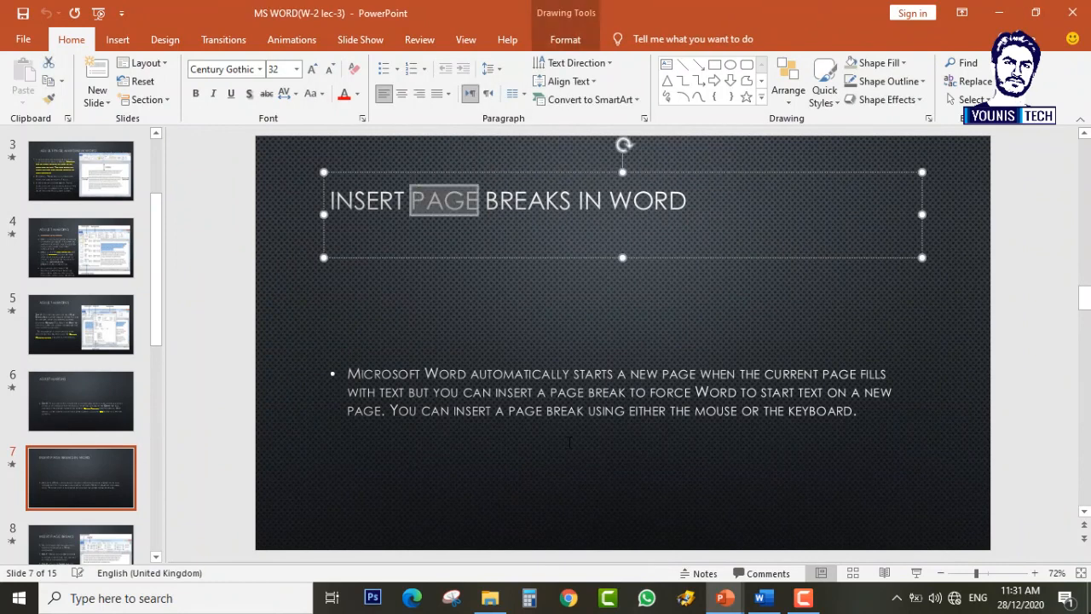
pyautogui.click(193, 314)
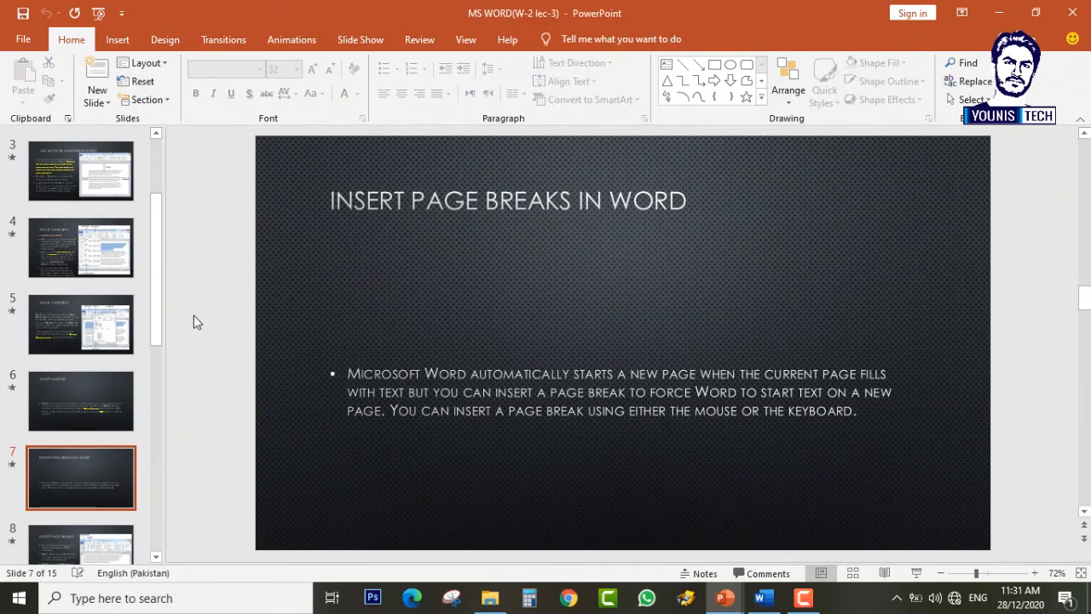
pyautogui.scroll(-1, 193, 315)
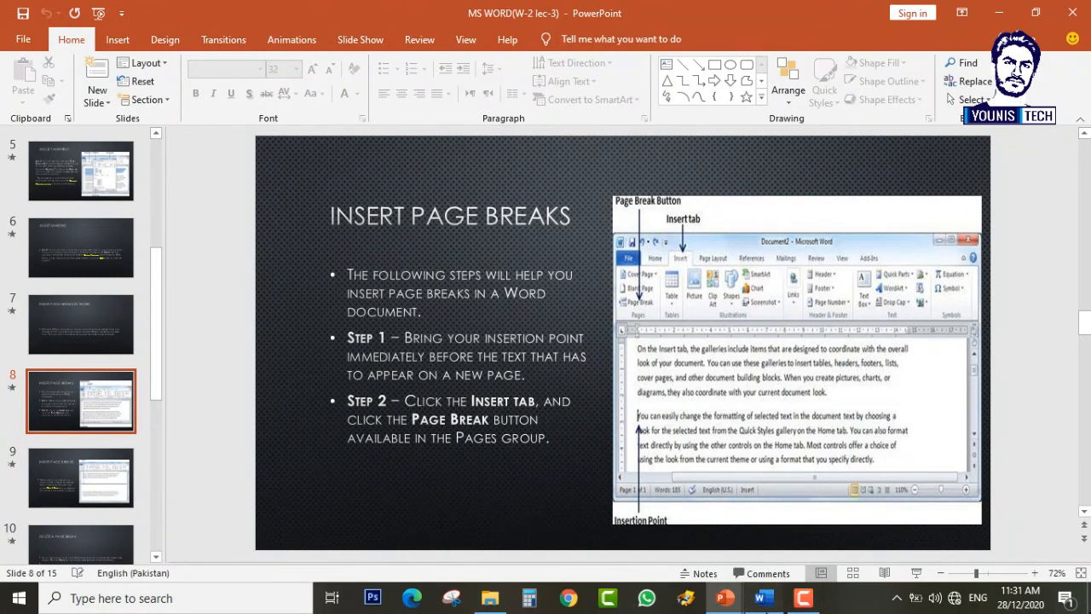
# Step: Return to Word and place the cursor among the short trailing lines
pyautogui.click(763, 597)
pyautogui.scroll(-5, 370, 336)
pyautogui.scroll(1, 441, 417)
pyautogui.scroll(-4, 401, 319)
pyautogui.scroll(3, 403, 334)
pyautogui.click(403, 376)
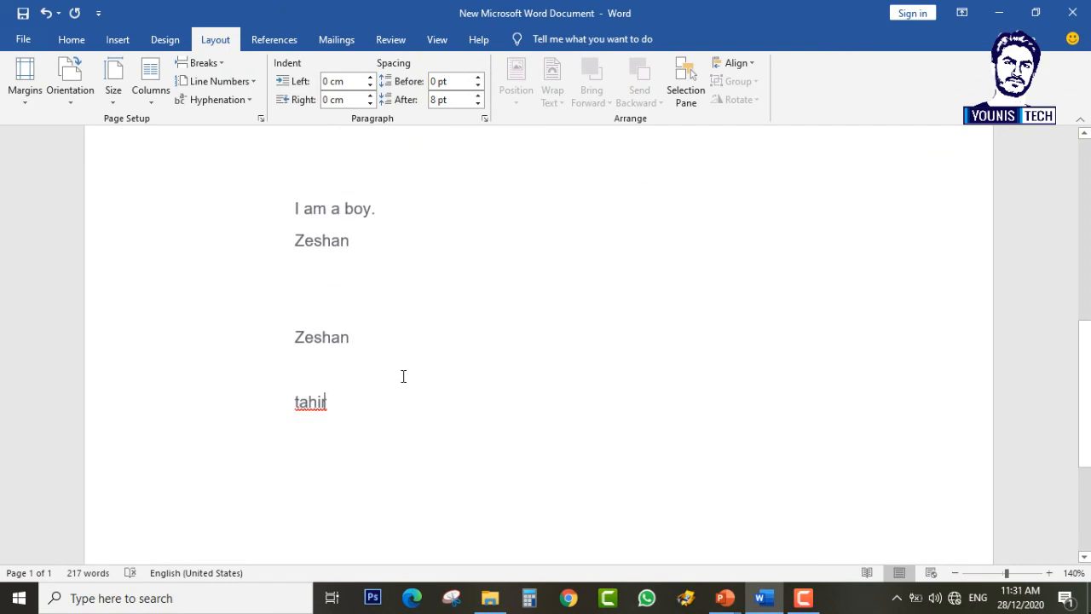
# Step: Delete the short trailing lines and start a new empty line after the last paragraph
pyautogui.press('BackSpace')
pyautogui.press('BackSpace')
pyautogui.press('BackSpace')
pyautogui.press('BackSpace')
pyautogui.press('BackSpace')
pyautogui.press('BackSpace')
pyautogui.press('BackSpace')
pyautogui.press('BackSpace')
pyautogui.press('BackSpace')
pyautogui.press('BackSpace')
pyautogui.press('BackSpace')
pyautogui.press('BackSpace')
pyautogui.press('BackSpace')
pyautogui.press('BackSpace')
pyautogui.press('BackSpace')
pyautogui.press('BackSpace')
pyautogui.press('BackSpace')
pyautogui.press('BackSpace')
pyautogui.press('BackSpace')
pyautogui.press('BackSpace')
pyautogui.press('BackSpace')
pyautogui.press('BackSpace')
pyautogui.press('BackSpace')
pyautogui.press('BackSpace')
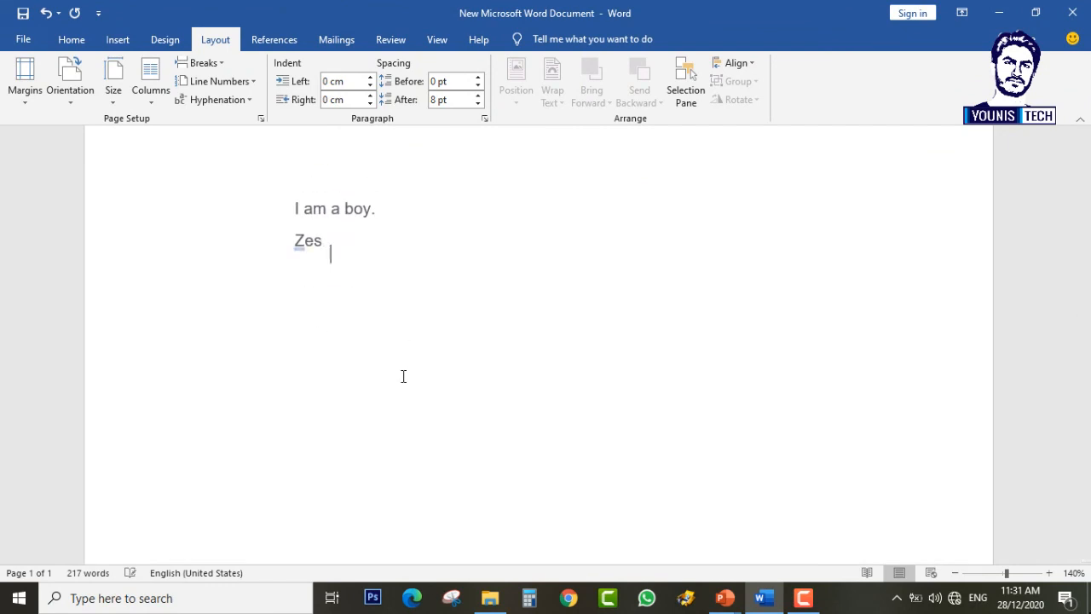
pyautogui.press('BackSpace')
pyautogui.press('BackSpace')
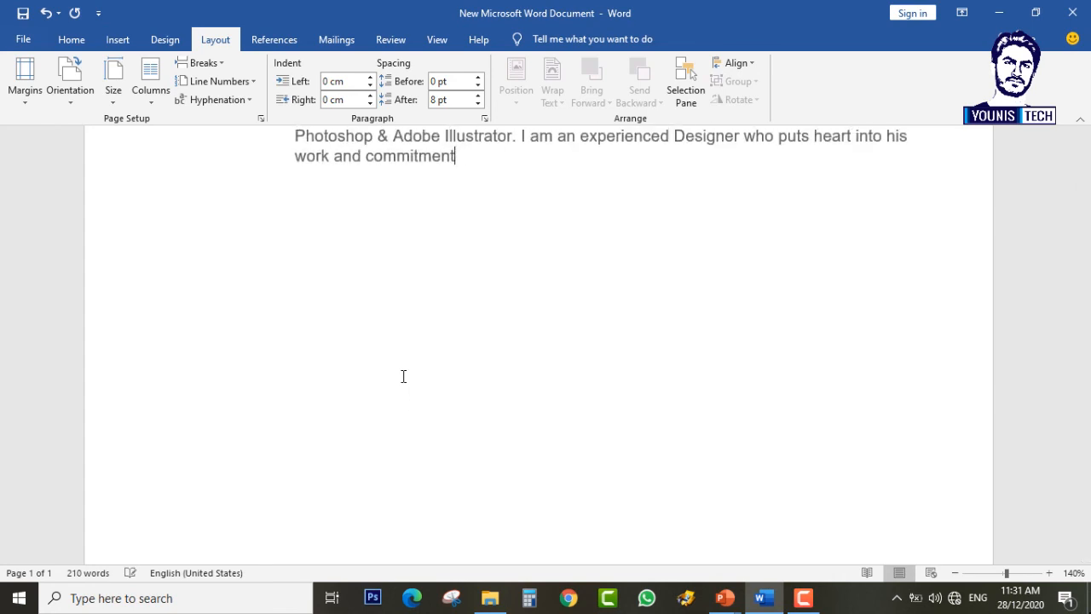
pyautogui.press('Return')
pyautogui.scroll(-3, 468, 408)
pyautogui.scroll(5, 465, 406)
# Step: Insert a page break to create a blank second page, then return to the PowerPoint slides
pyautogui.click(118, 39)
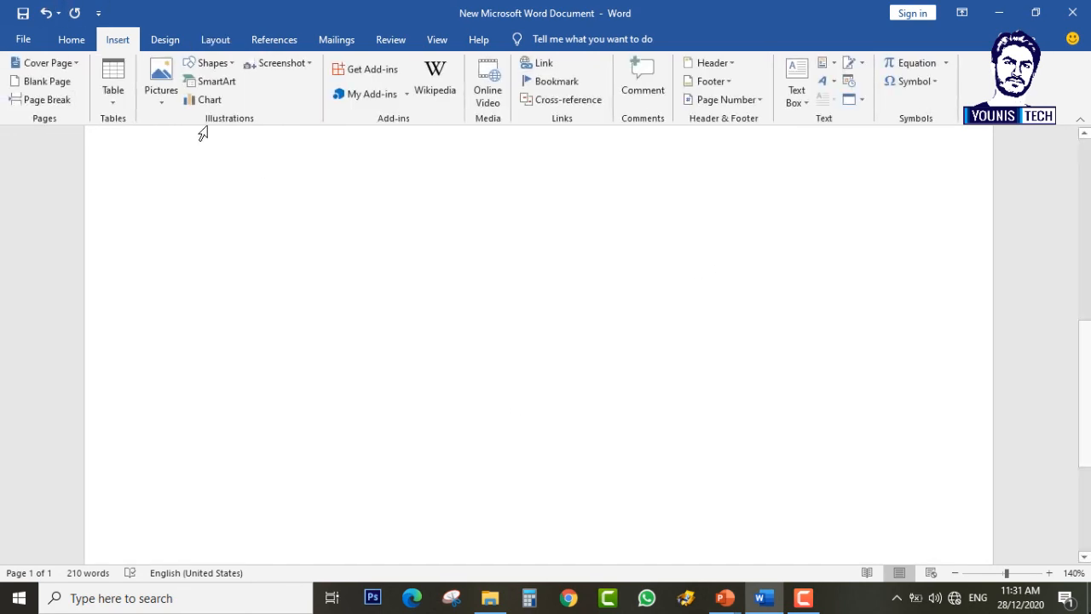
pyautogui.click(47, 100)
pyautogui.scroll(3, 443, 322)
pyautogui.scroll(-3, 443, 329)
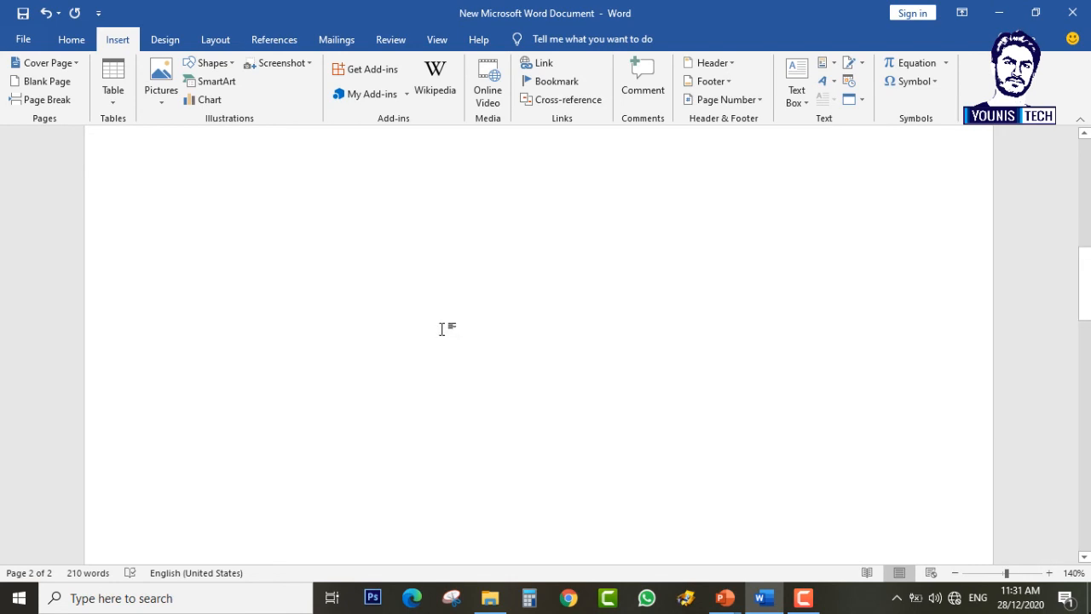
pyautogui.scroll(-4, 443, 329)
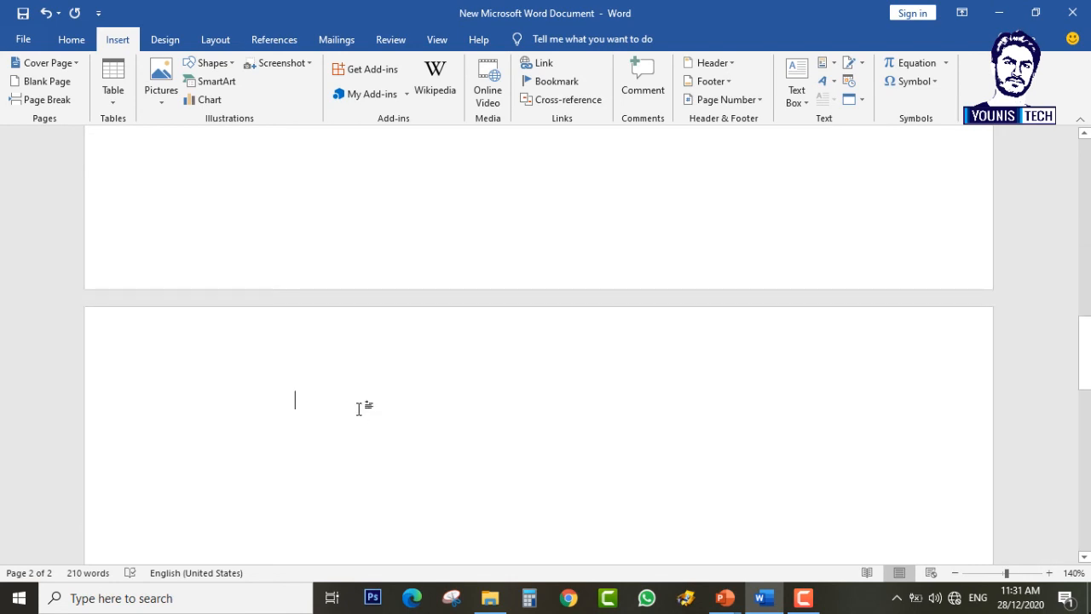
pyautogui.scroll(6, 407, 312)
pyautogui.scroll(-5, 414, 295)
pyautogui.scroll(-5, 358, 502)
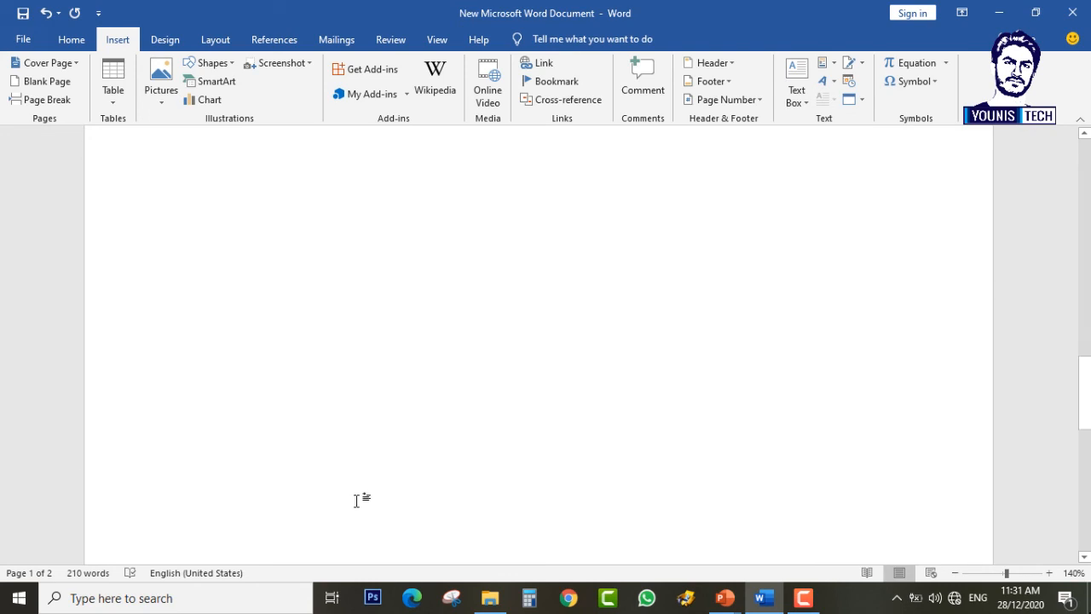
pyautogui.scroll(1, 263, 324)
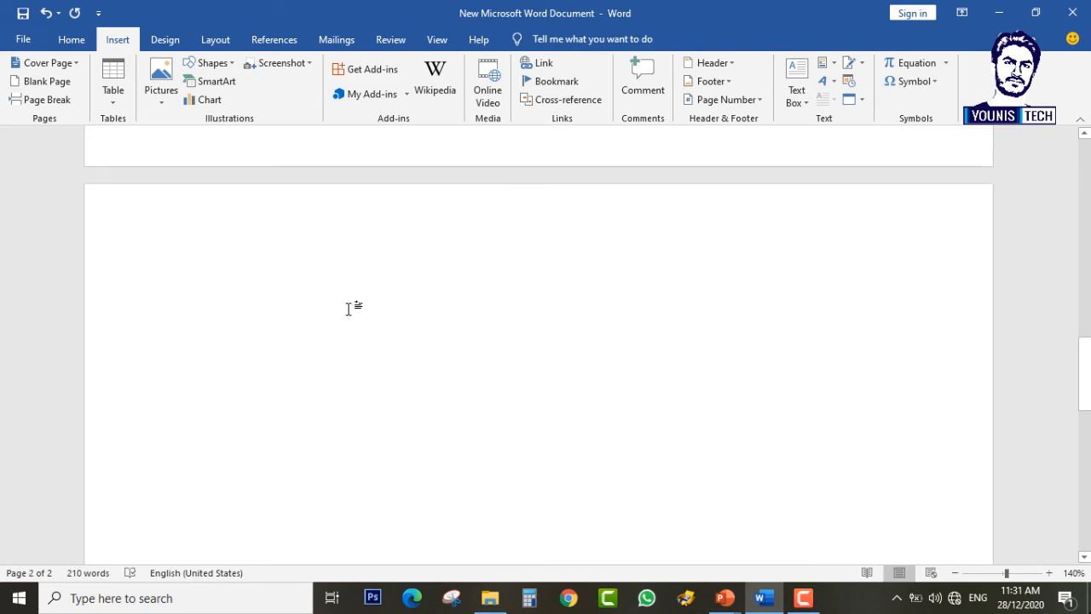
pyautogui.click(722, 605)
pyautogui.click(769, 538)
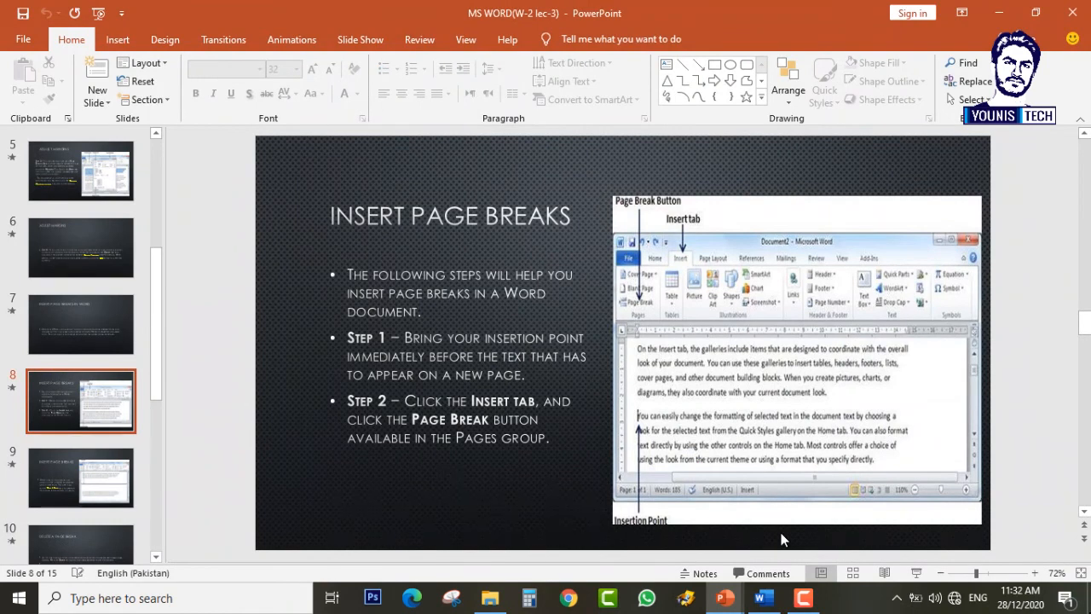
# Step: Look over slide 9's Ctrl + text, advance to slide 10 'Delete a Page Break', then switch to Word
pyautogui.scroll(-1, 782, 539)
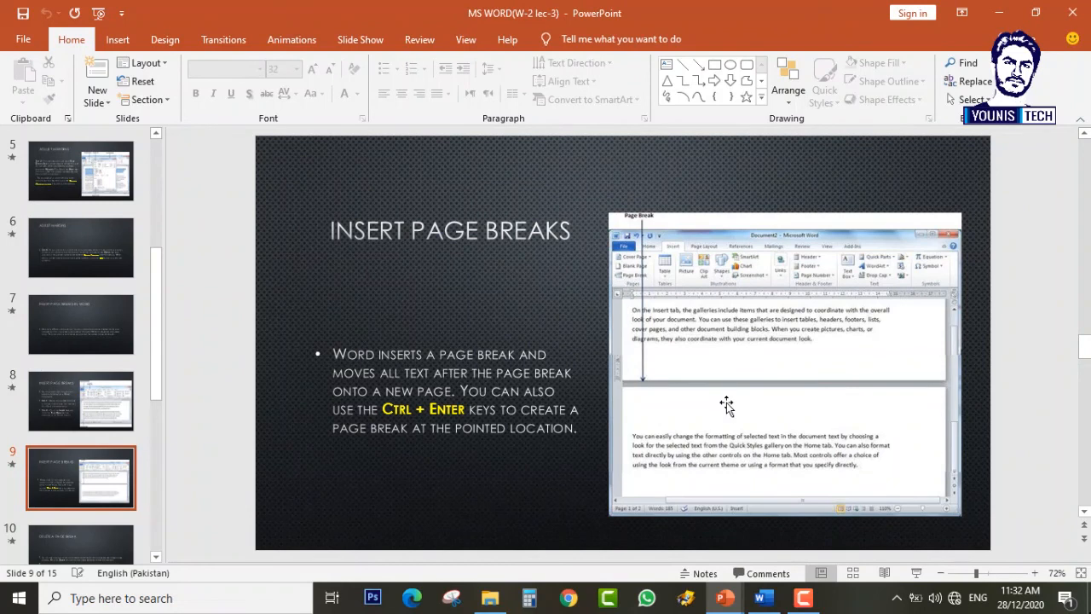
pyautogui.moveTo(382, 410)
pyautogui.mouseDown()
pyautogui.moveTo(577, 428)
pyautogui.moveTo(465, 409)
pyautogui.mouseUp()
pyautogui.click(430, 410)
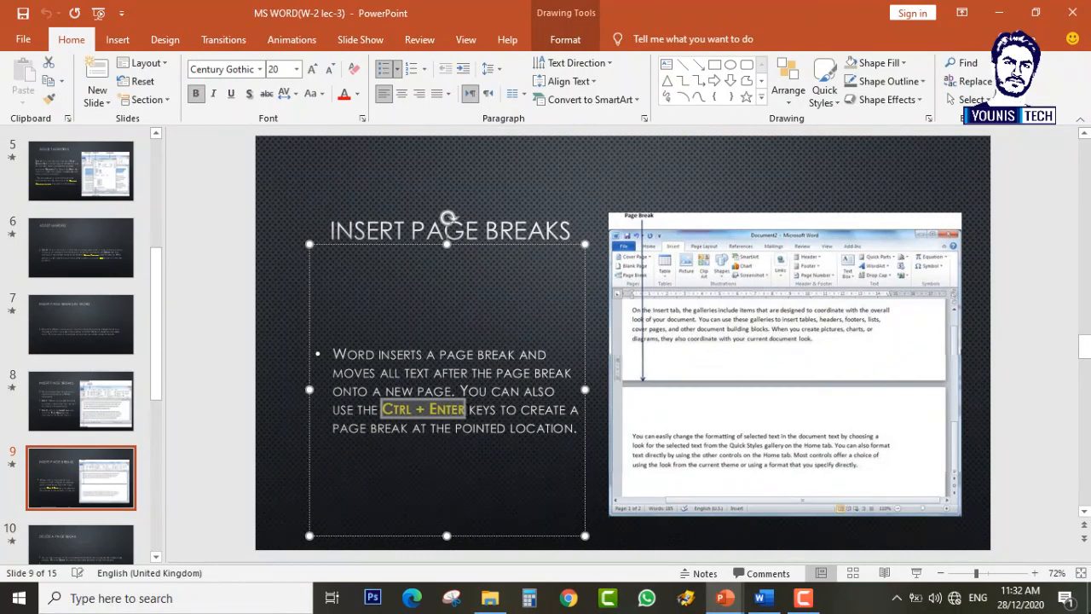
pyautogui.click(142, 208)
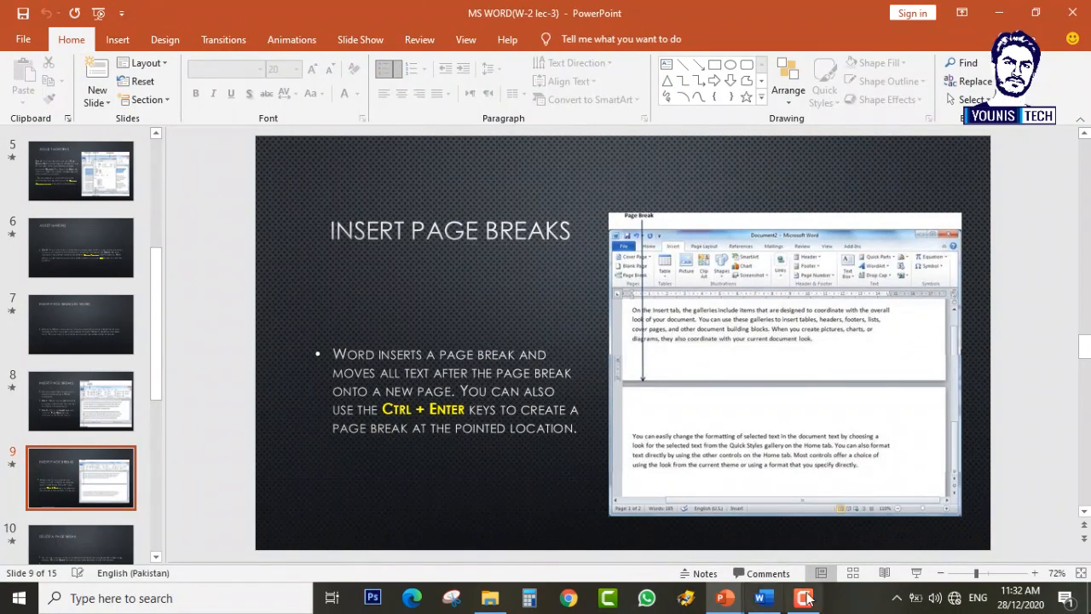
pyautogui.click(765, 600)
pyautogui.click(764, 599)
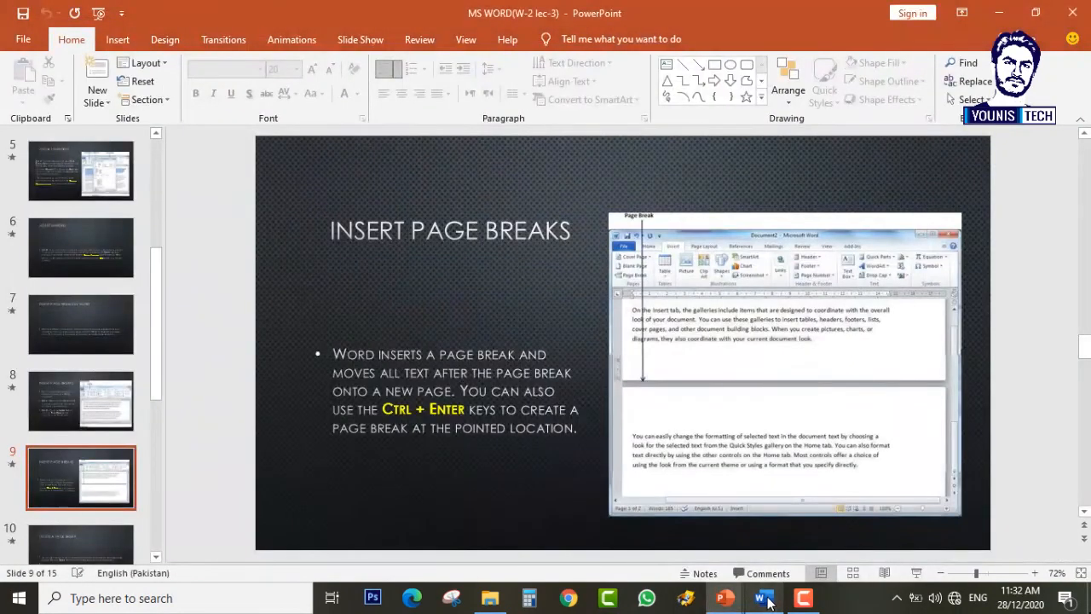
pyautogui.press('Down')
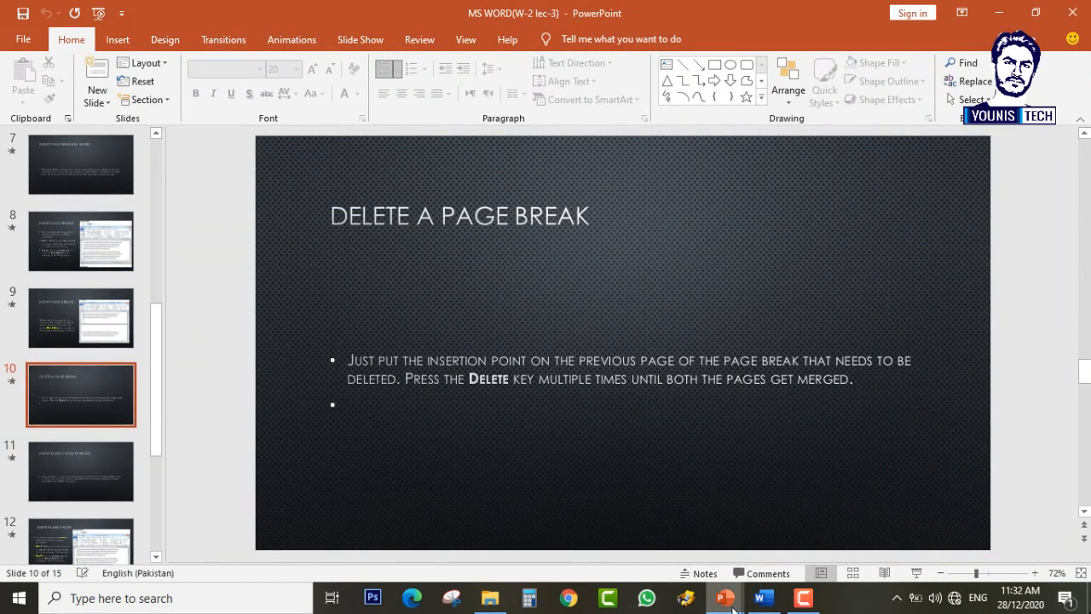
pyautogui.click(764, 600)
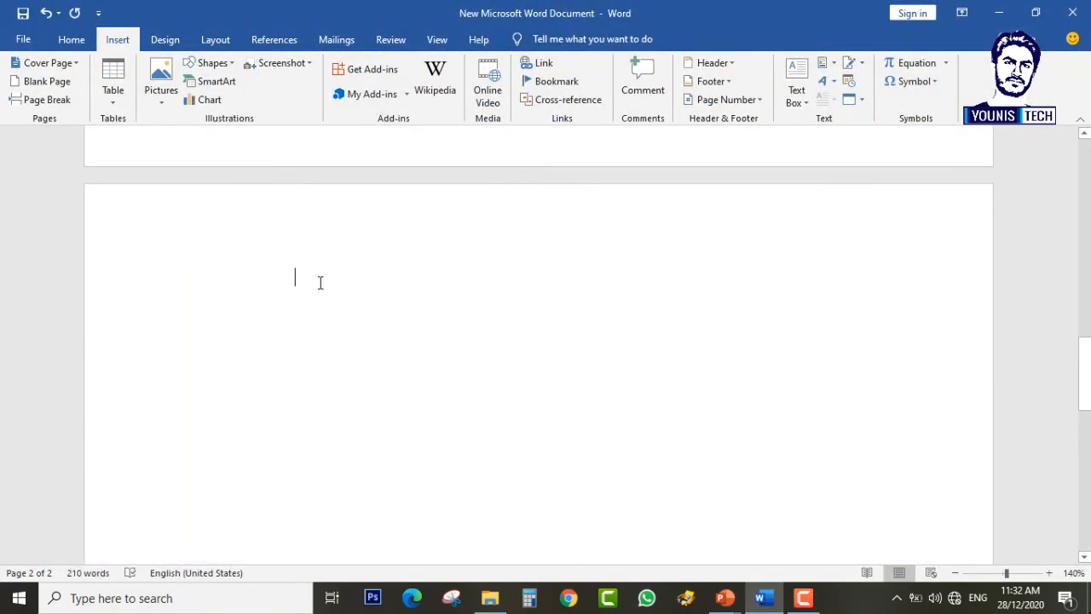
# Step: Insert a second page break so the document runs to three pages
pyautogui.click(41, 100)
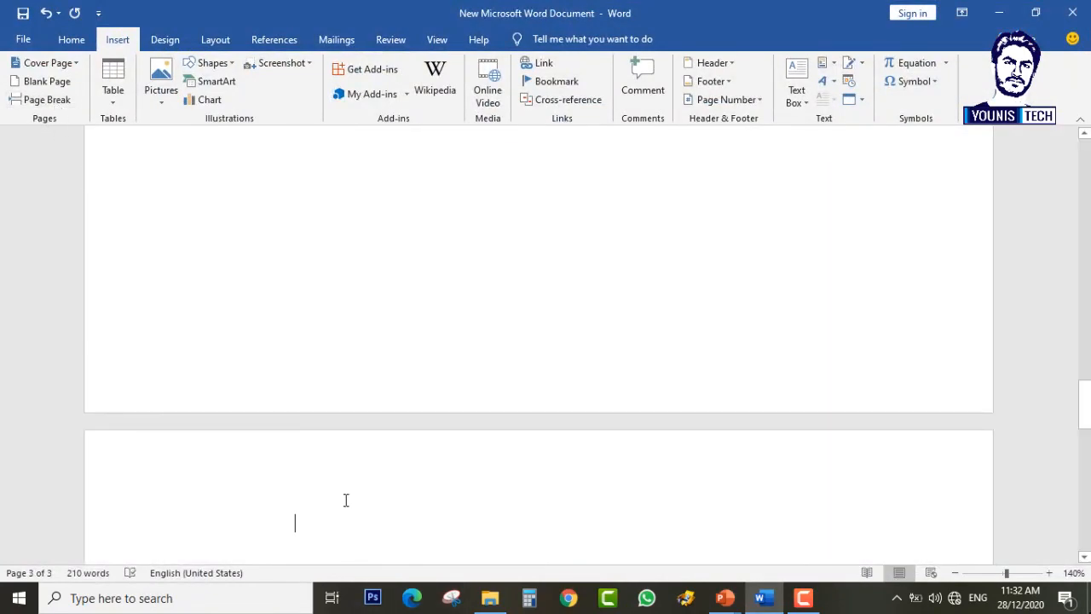
pyautogui.scroll(10, 393, 512)
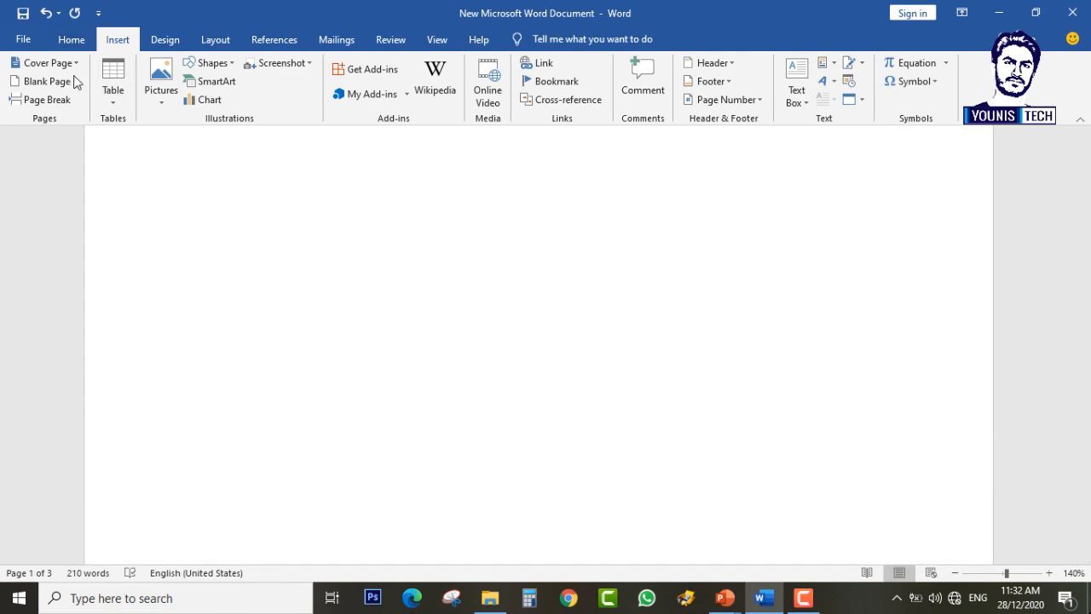
pyautogui.click(70, 40)
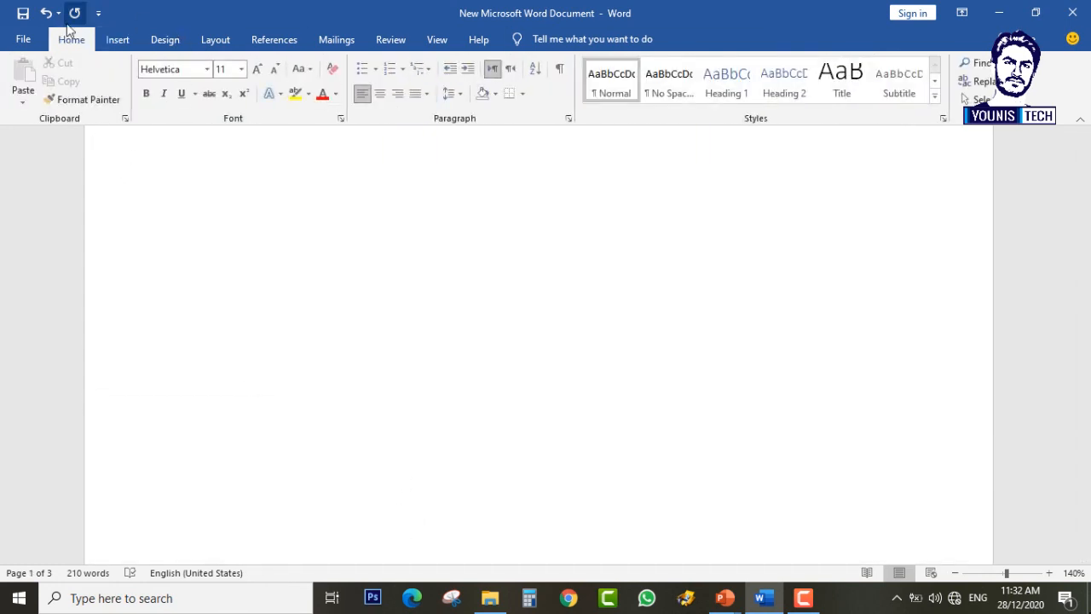
# Step: Show paragraph marks and select the empty paragraph on the blank page
pyautogui.click(560, 72)
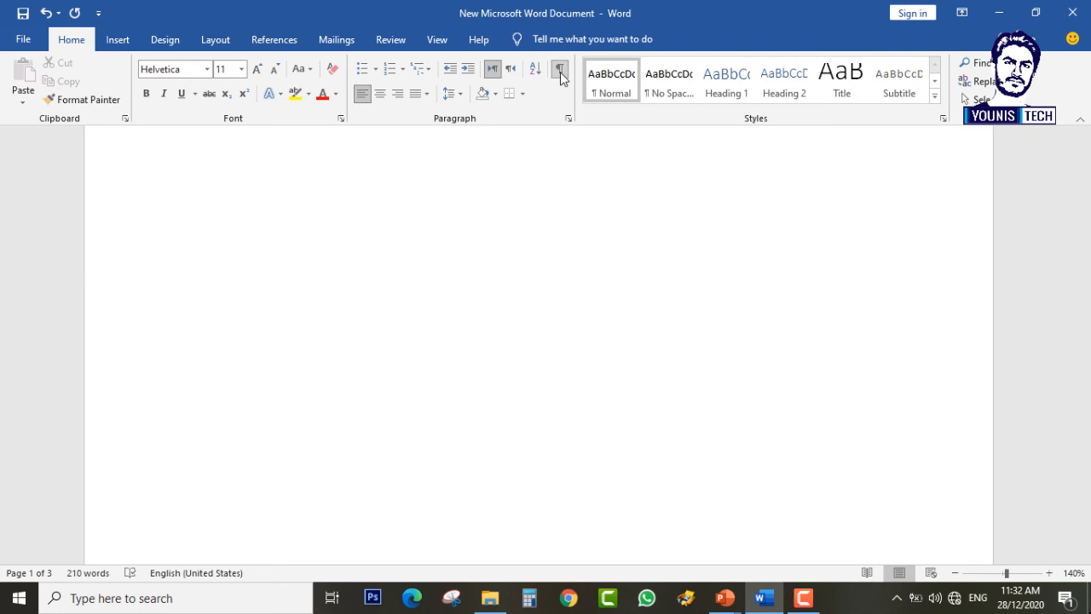
pyautogui.scroll(-5, 551, 341)
pyautogui.scroll(-10, 541, 342)
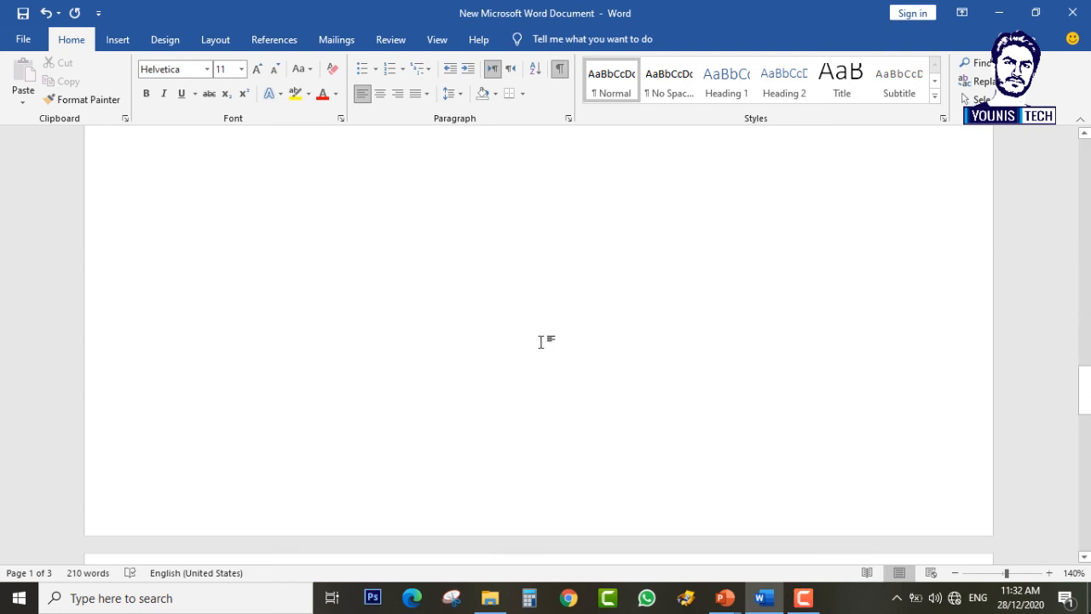
pyautogui.scroll(5, 533, 343)
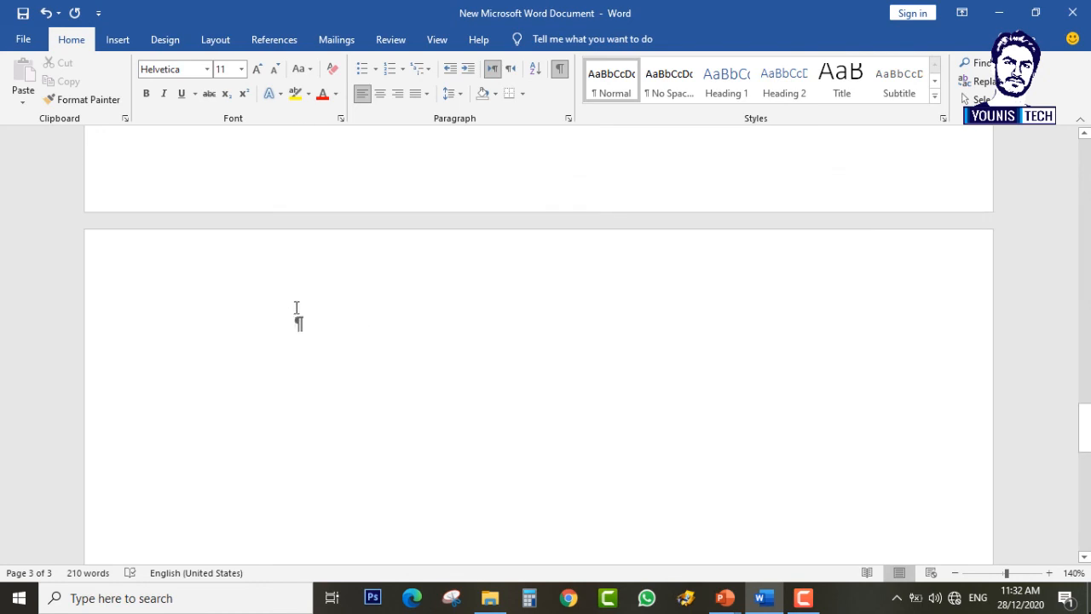
pyautogui.doubleClick(359, 345)
pyautogui.scroll(15, 321, 324)
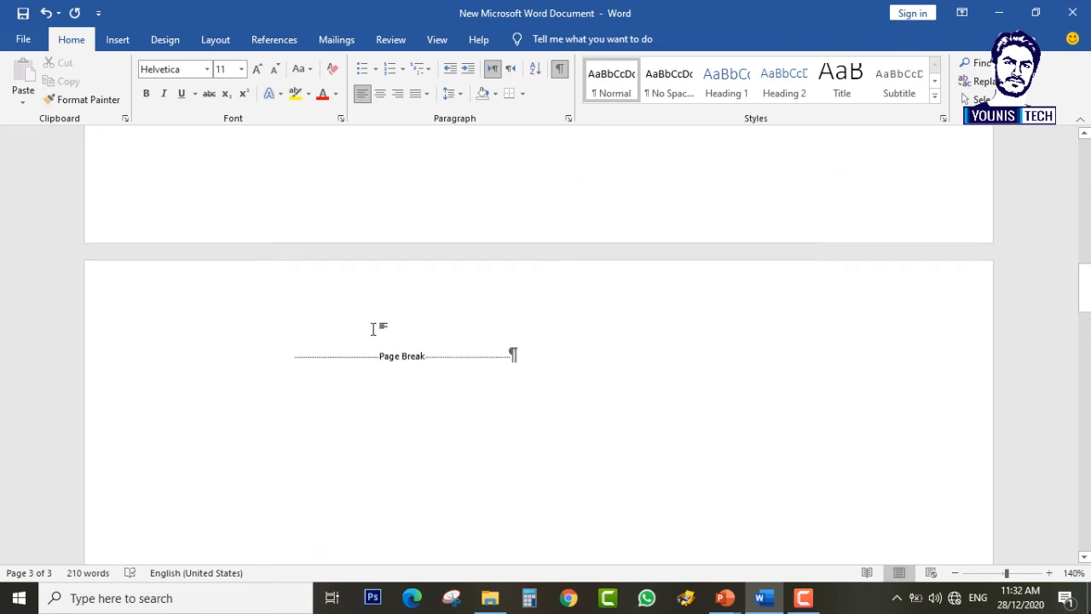
pyautogui.scroll(13, 398, 357)
pyautogui.scroll(-3, 443, 388)
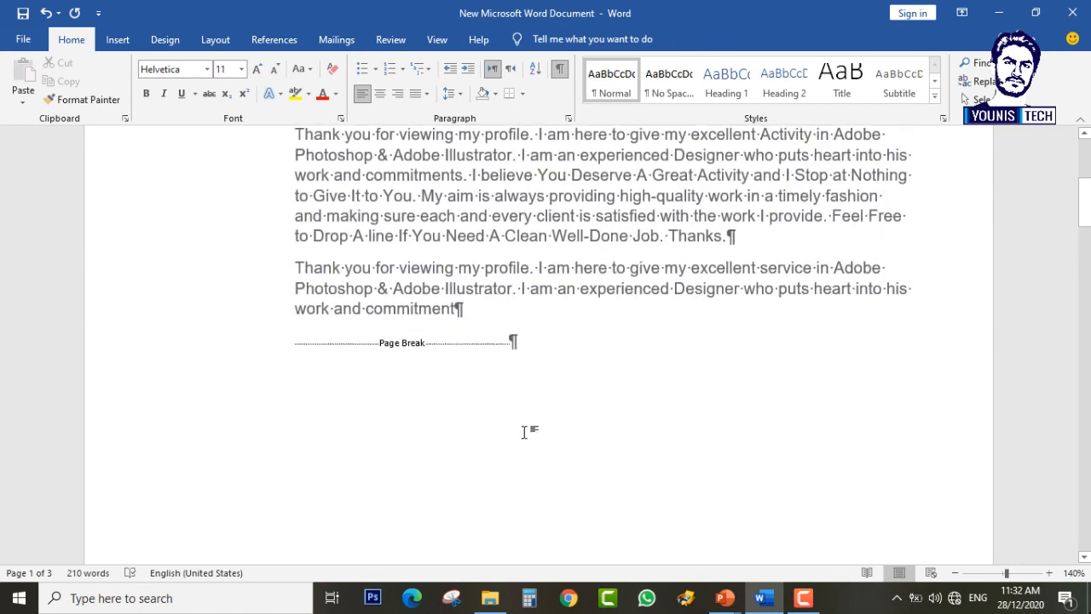
pyautogui.scroll(-20, 503, 358)
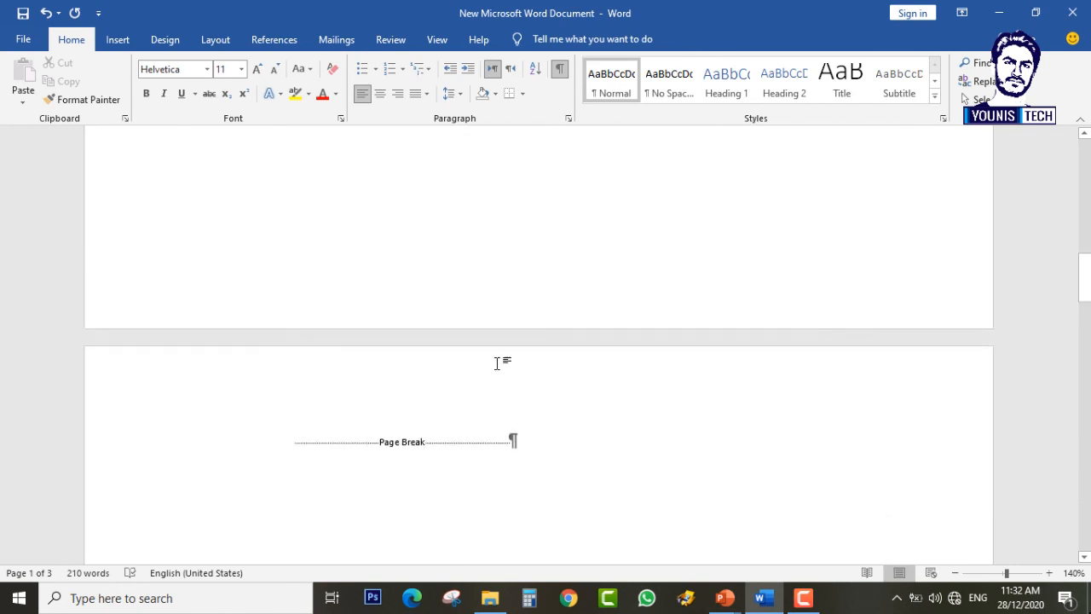
pyautogui.scroll(5, 312, 214)
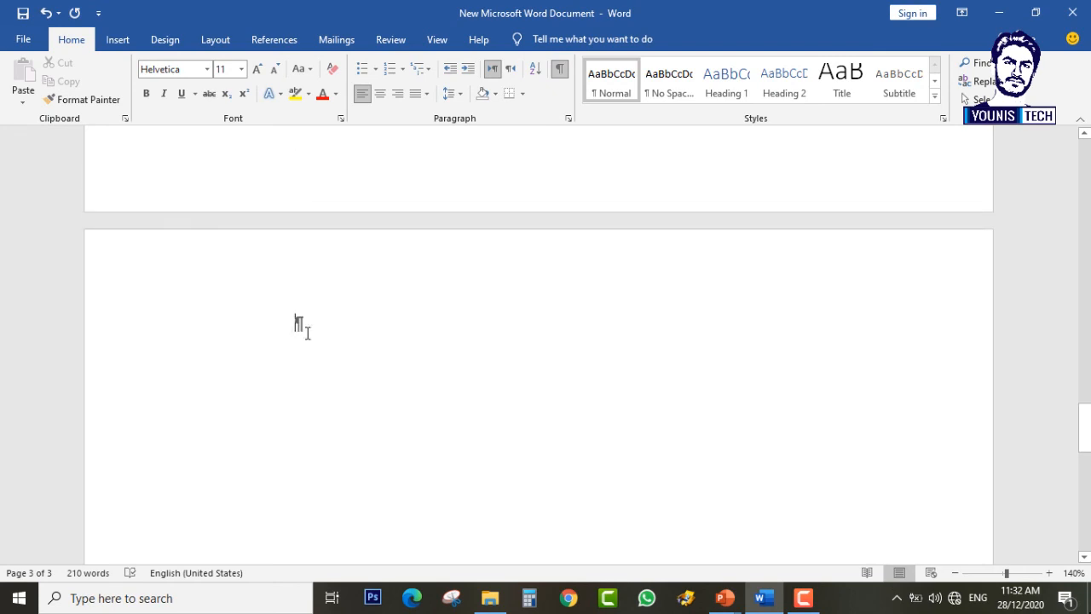
# Step: Backspace away both blank pages, undo the stray deletion, hide the marks and return to PowerPoint
pyautogui.press('BackSpace')
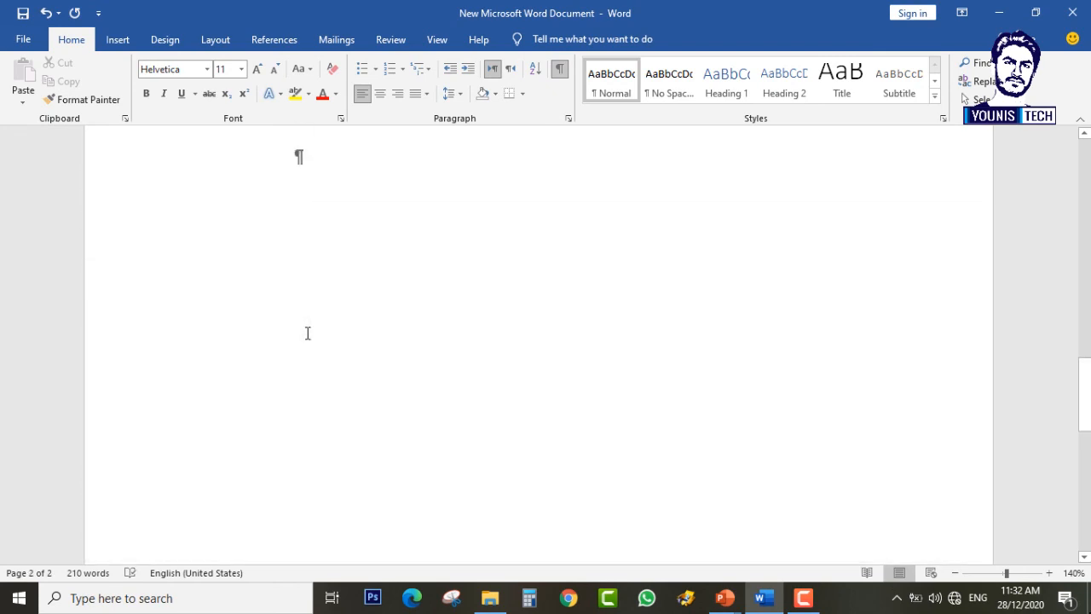
pyautogui.press('BackSpace')
pyautogui.press('BackSpace')
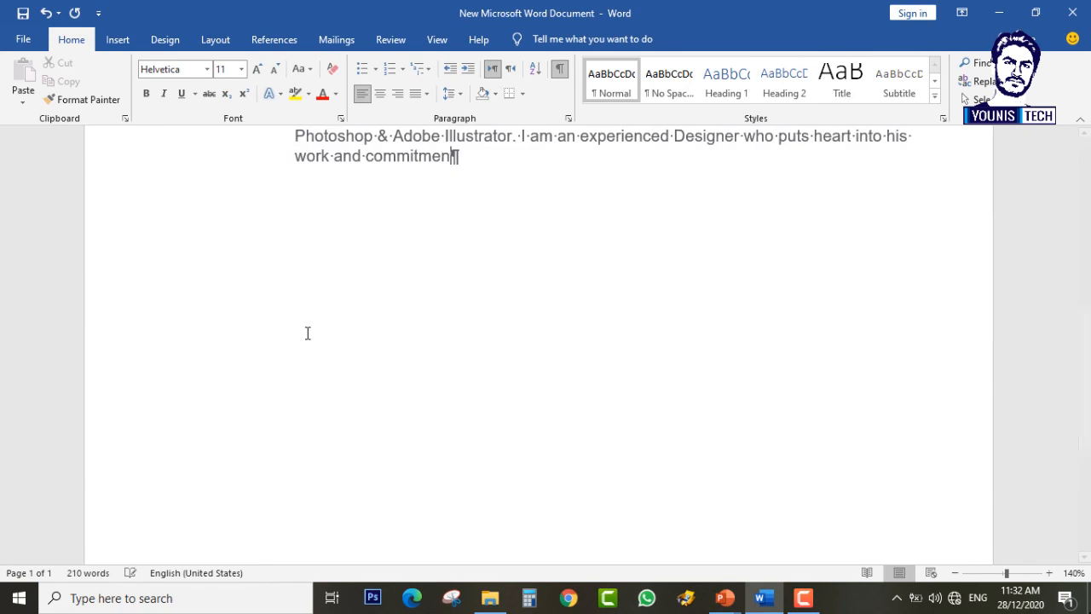
pyautogui.hotkey('ctrl', 'z')
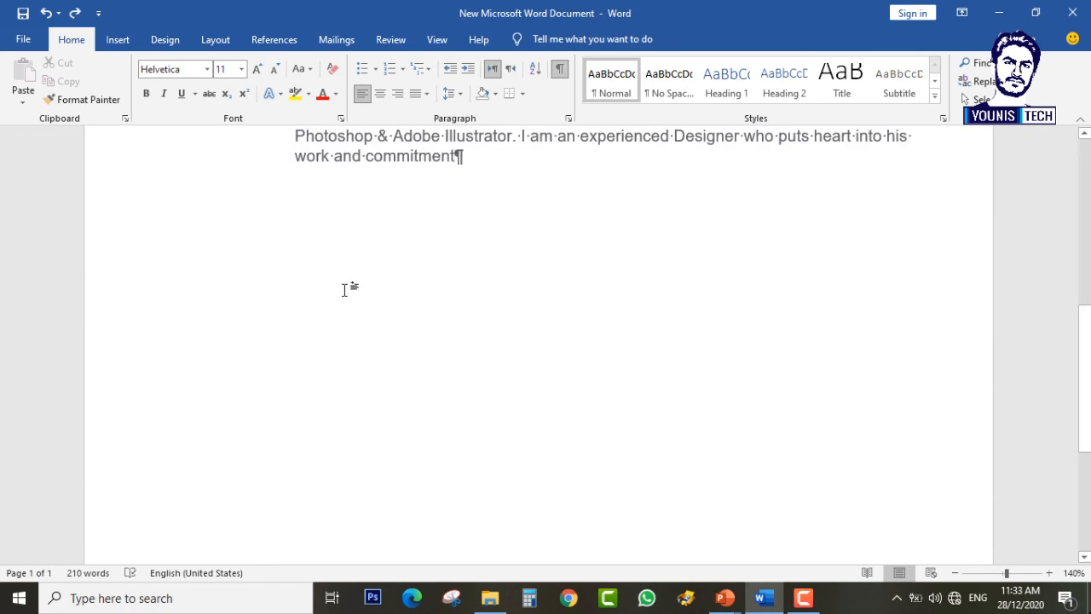
pyautogui.click(560, 68)
pyautogui.scroll(5, 521, 196)
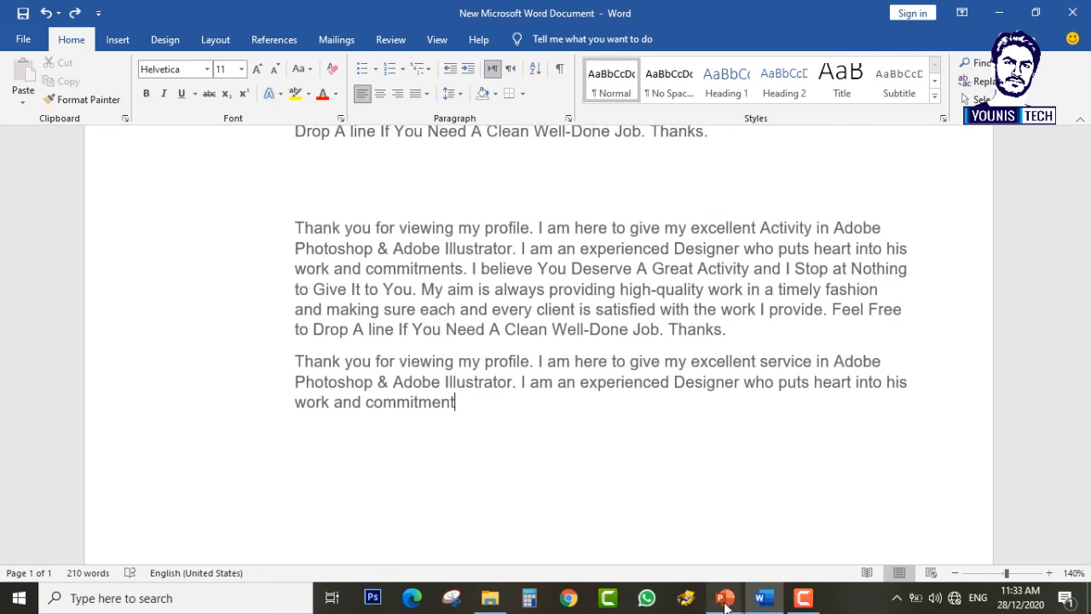
pyautogui.moveTo(725, 598)
pyautogui.click(820, 525)
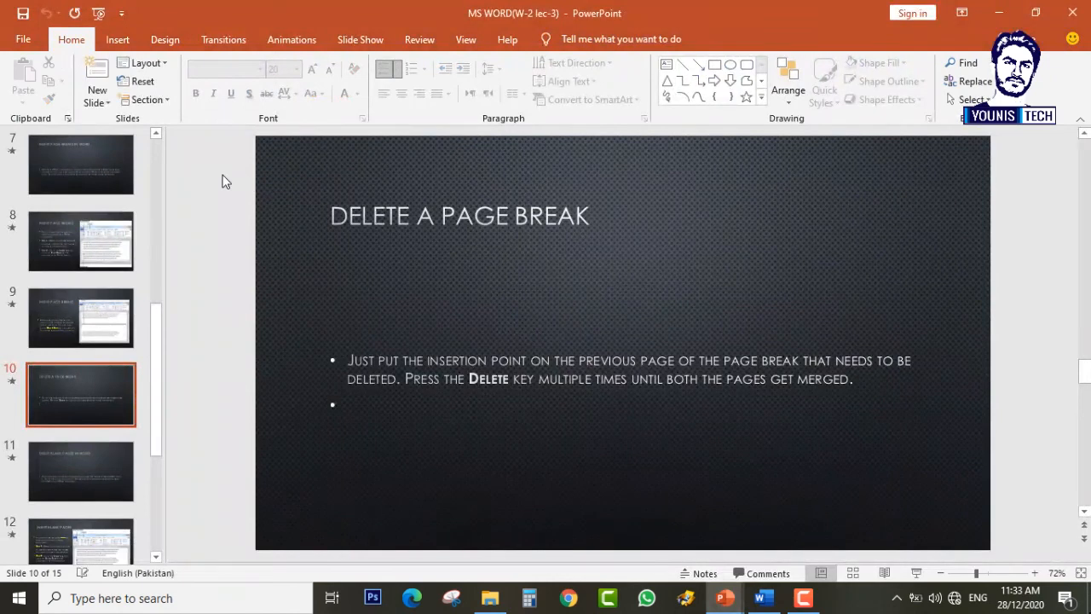
pyautogui.scroll(-1, 221, 184)
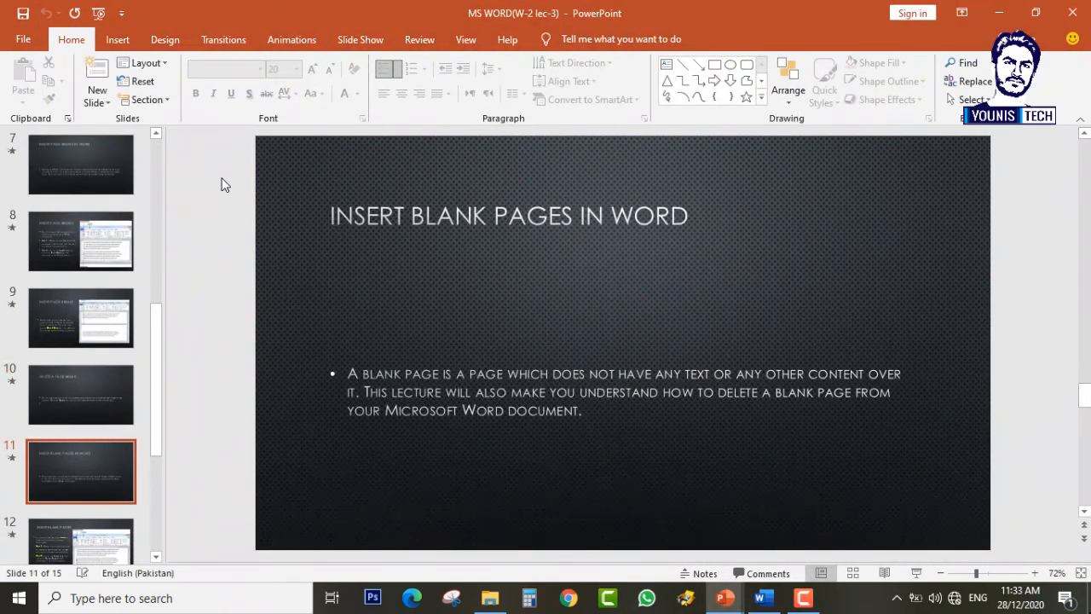